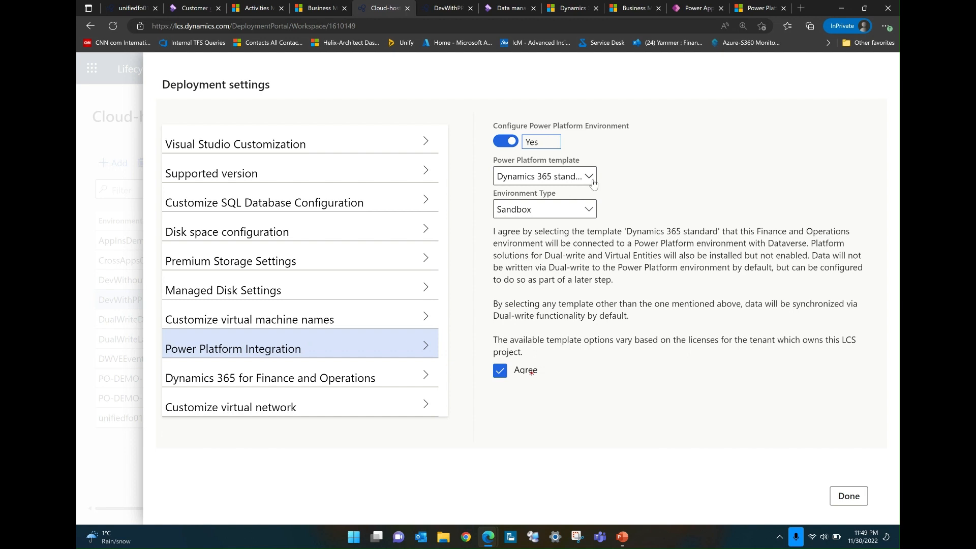
Step: Select the Dynamics 365 standard Power Platform template, accept the deployment settings and proceed to the deployment confirmation for DevWithPP
click(590, 178)
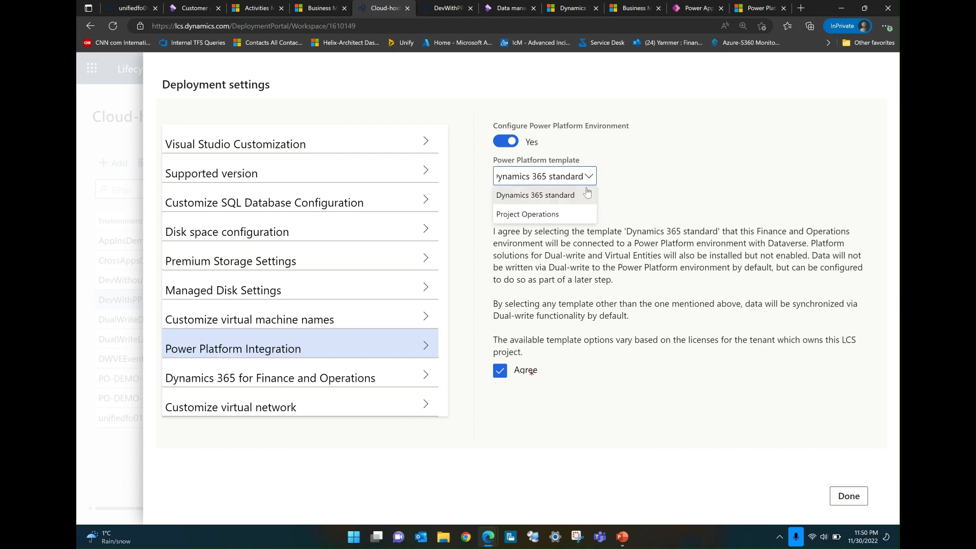
click(584, 195)
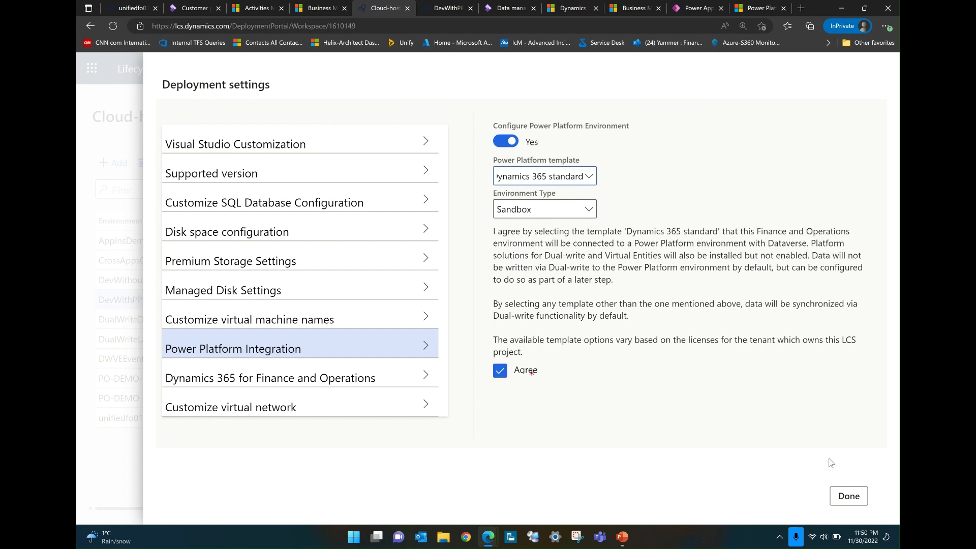
click(844, 495)
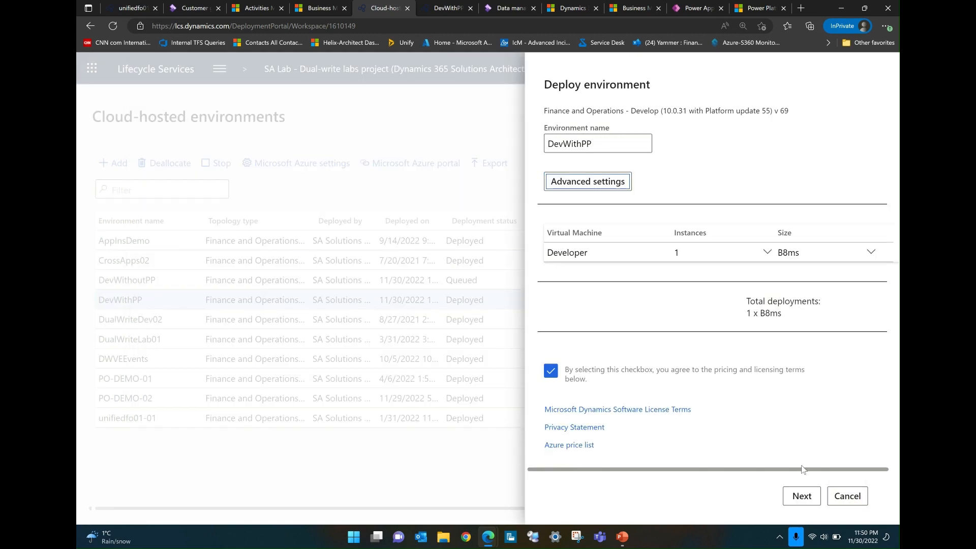
click(801, 498)
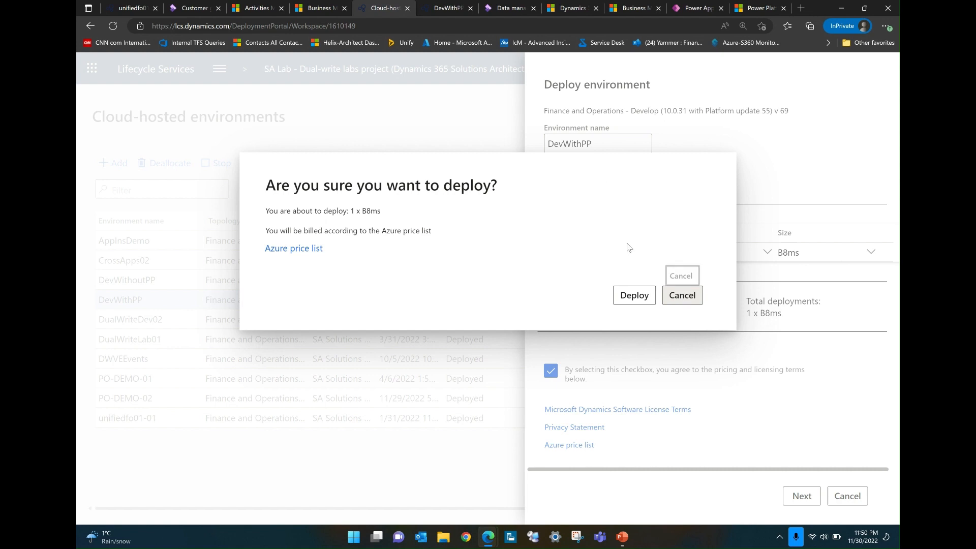
Step: Compare DevWithPP's Power Platform integration details in Lifecycle Services with its entry in the Power Platform admin center's environments list
click(452, 10)
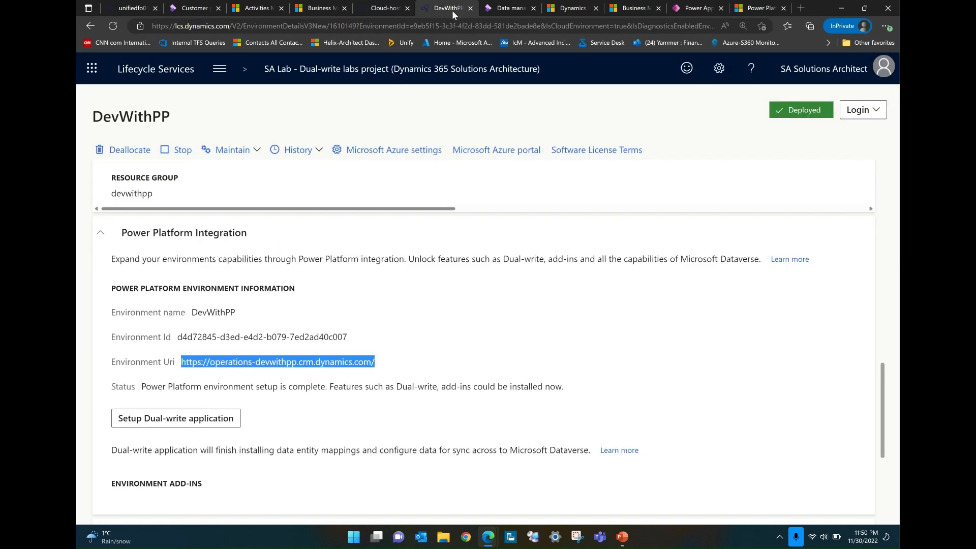
scroll(310, 229, down, 1)
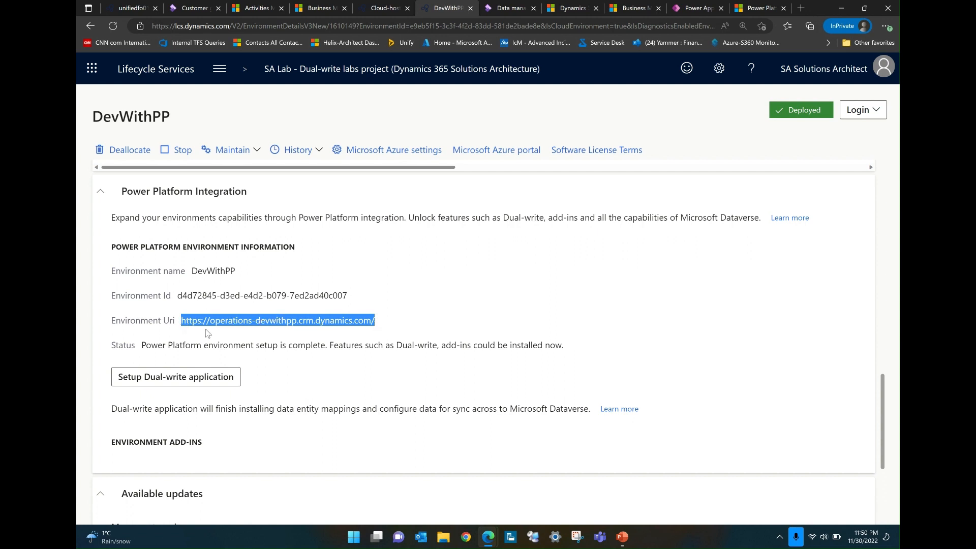
scroll(185, 341, down, 1)
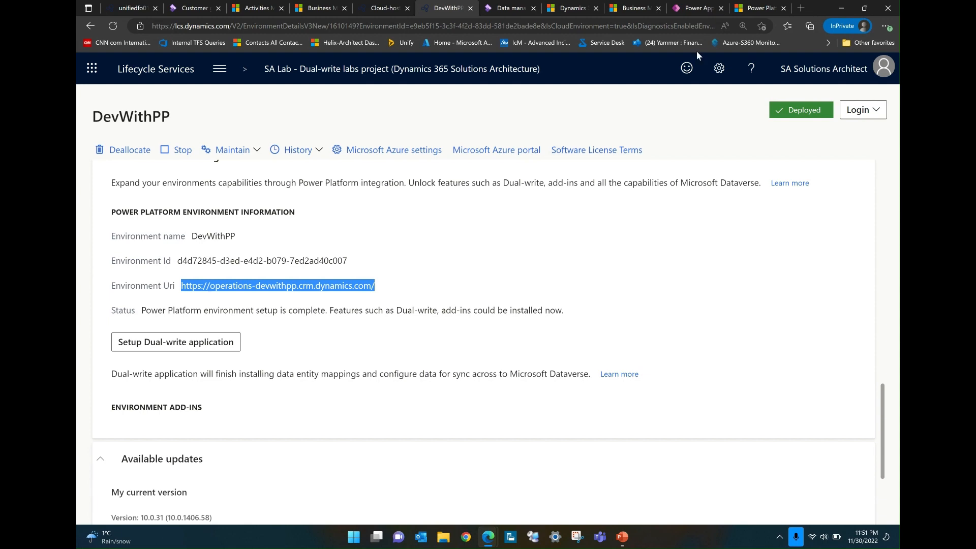
click(754, 13)
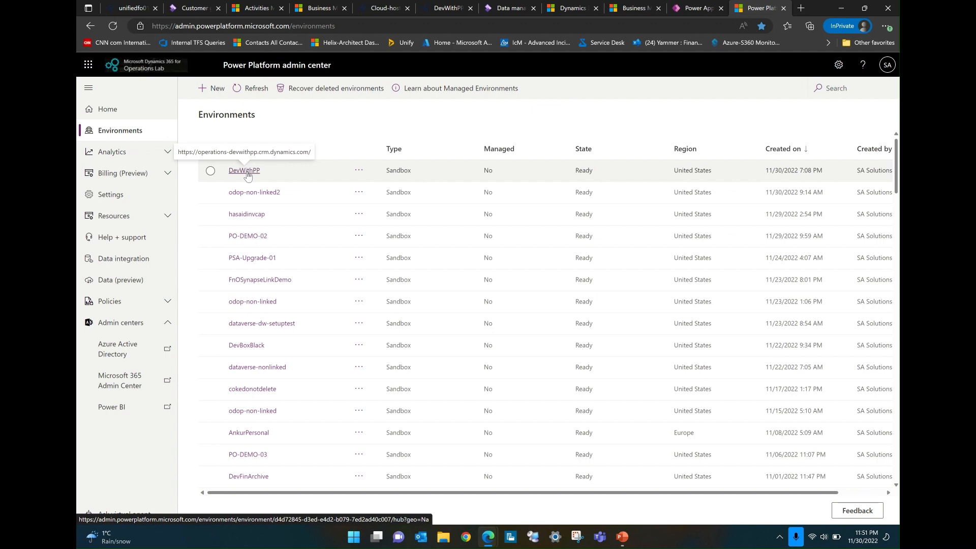
click(445, 11)
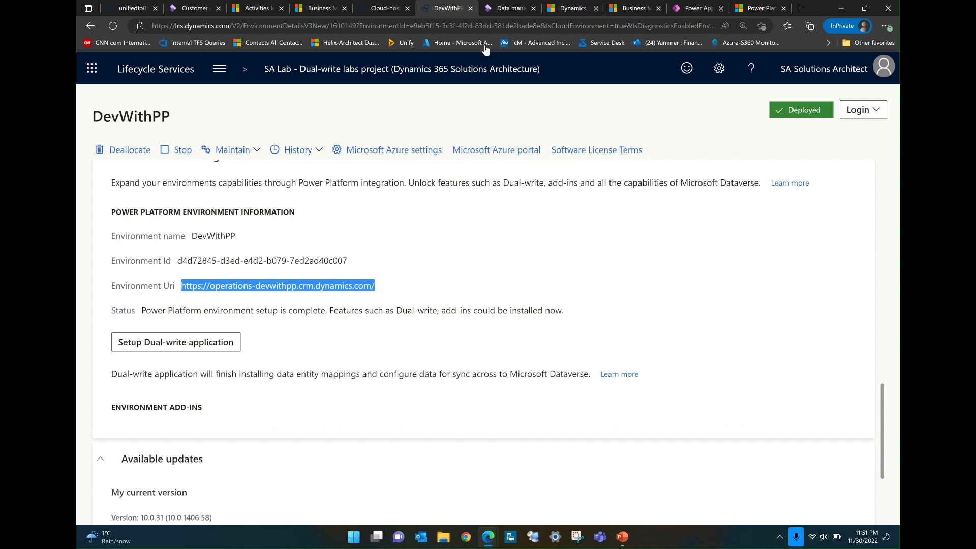
Step: In the Power Platform admin center, open the DevWithPP environment and review its list of Dynamics 365 apps
click(752, 9)
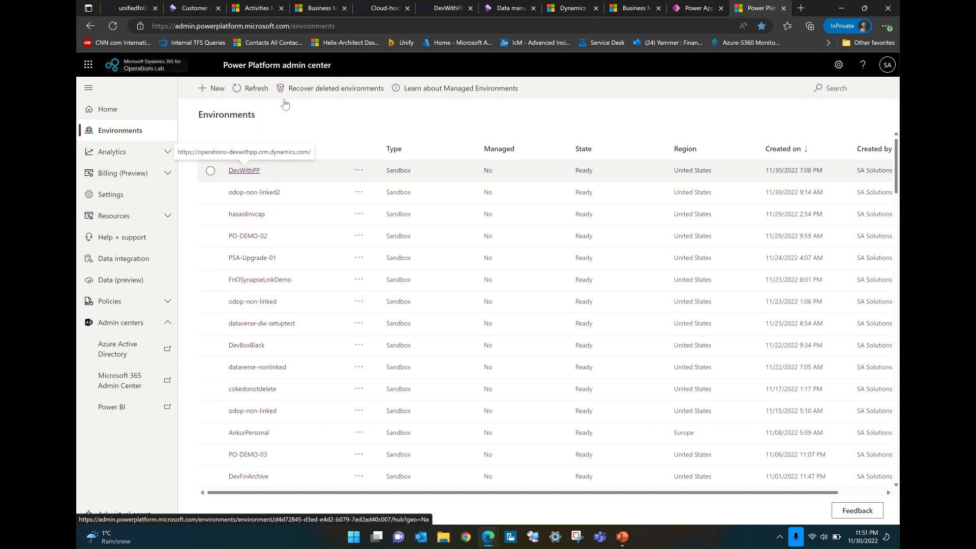
click(250, 171)
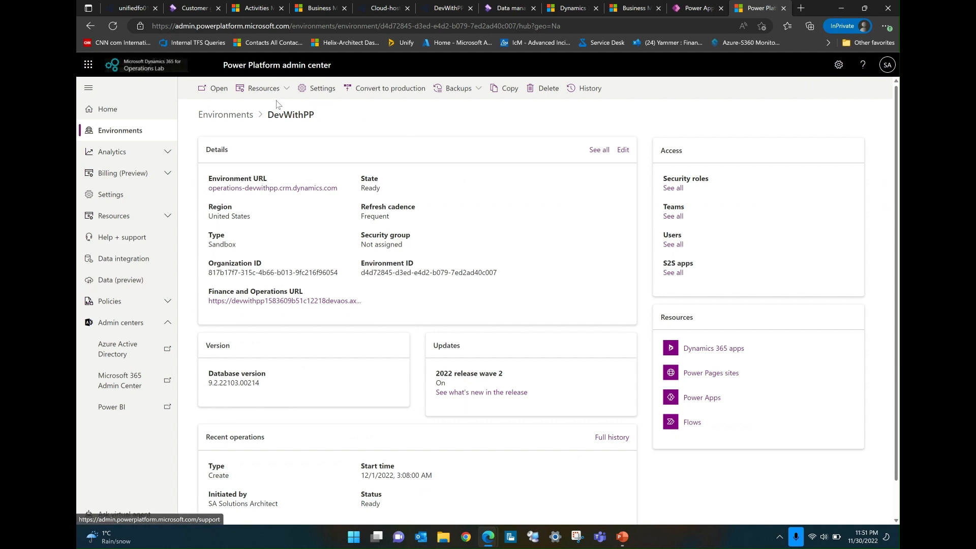
click(288, 91)
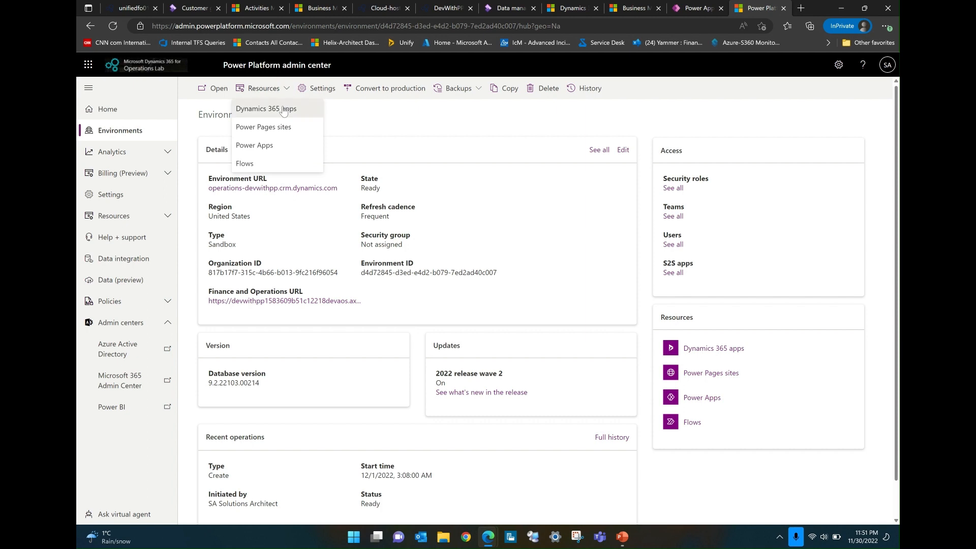
click(283, 109)
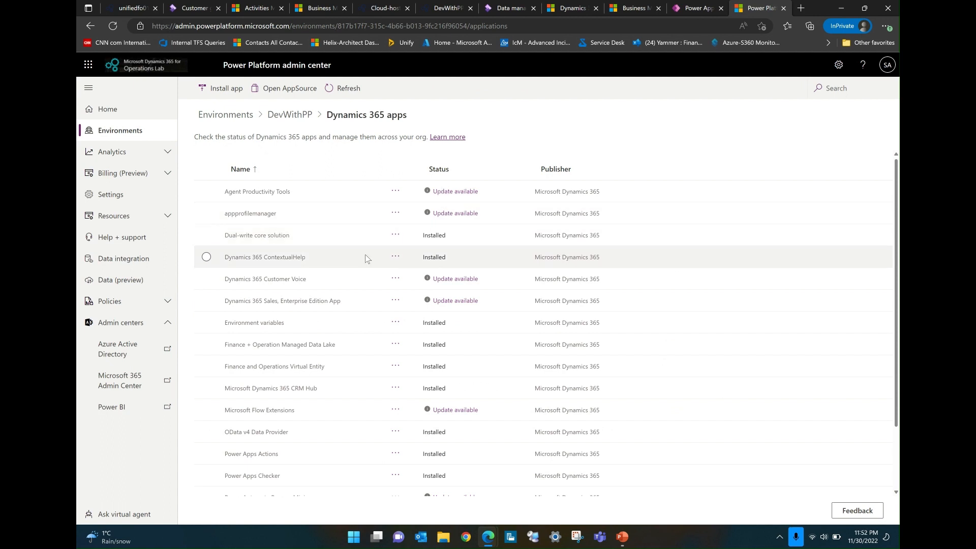
scroll(365, 257, down, 3)
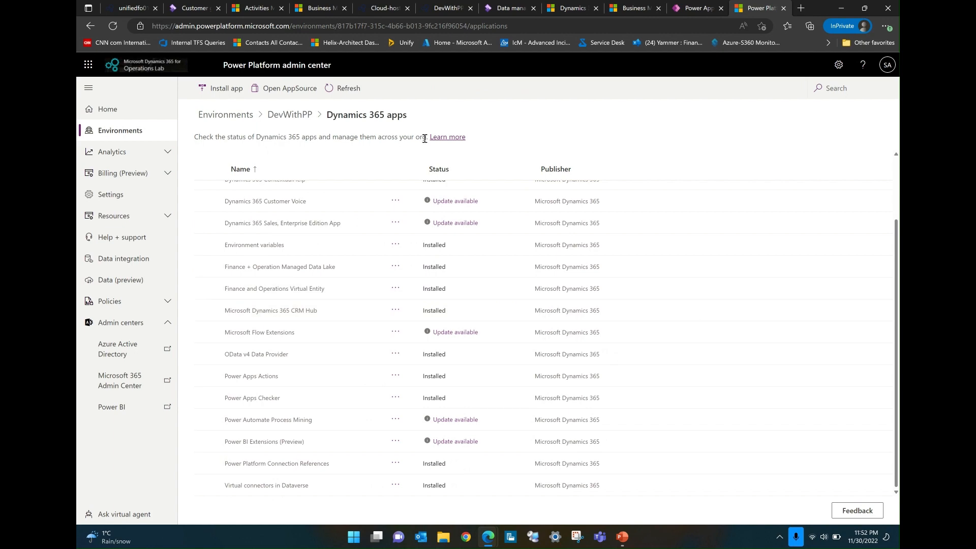
Step: In Lifecycle Services, set up the Dual-write application for DevWithPP, agreeing to the mapping template terms and starting the configuration
click(448, 13)
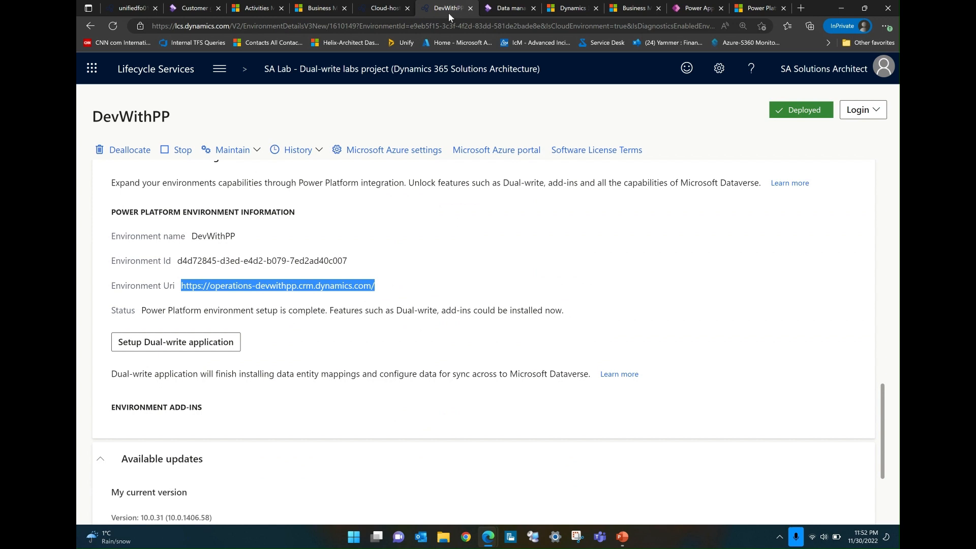
click(211, 350)
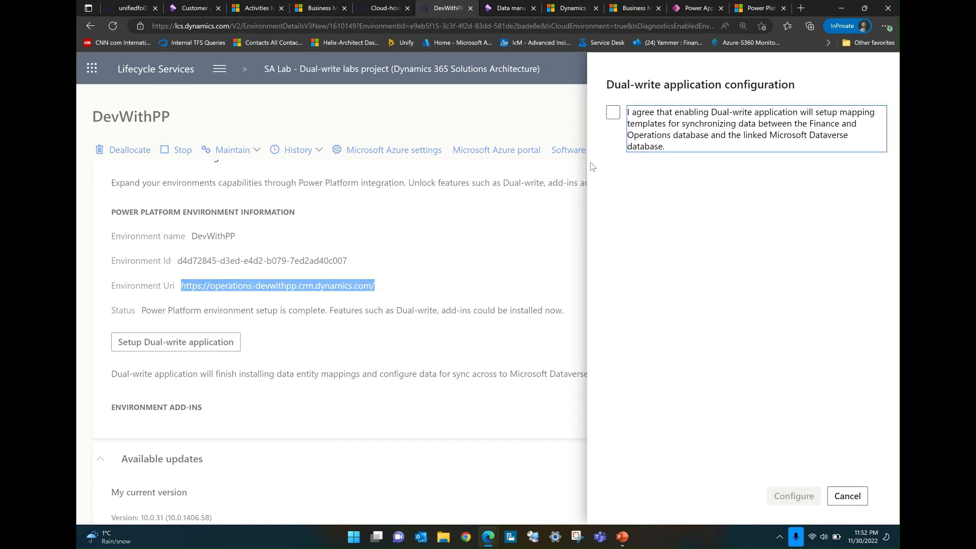
click(612, 113)
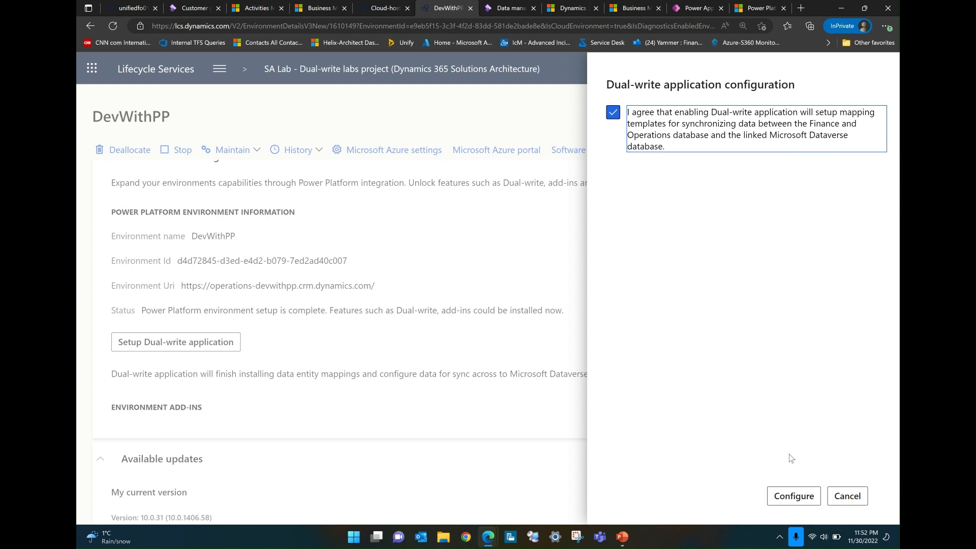
click(787, 500)
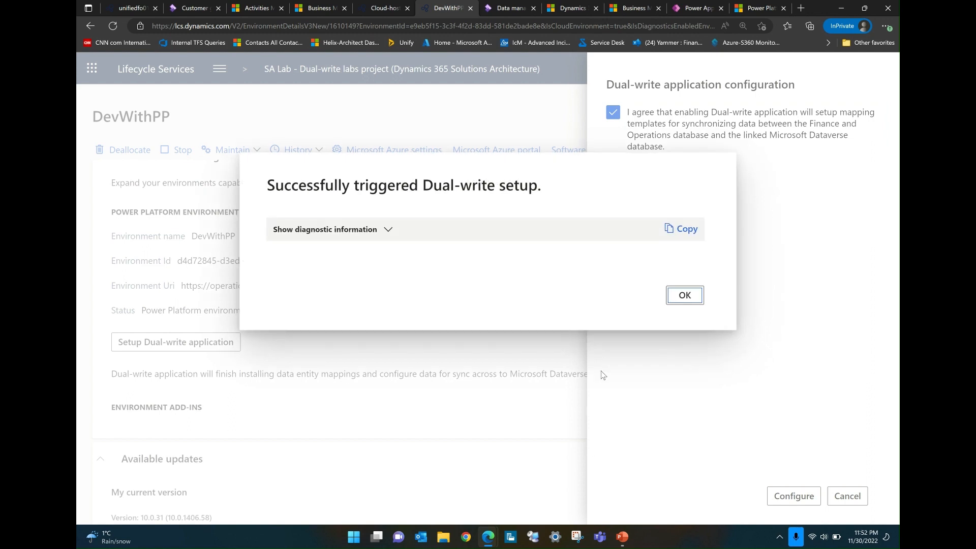
click(684, 294)
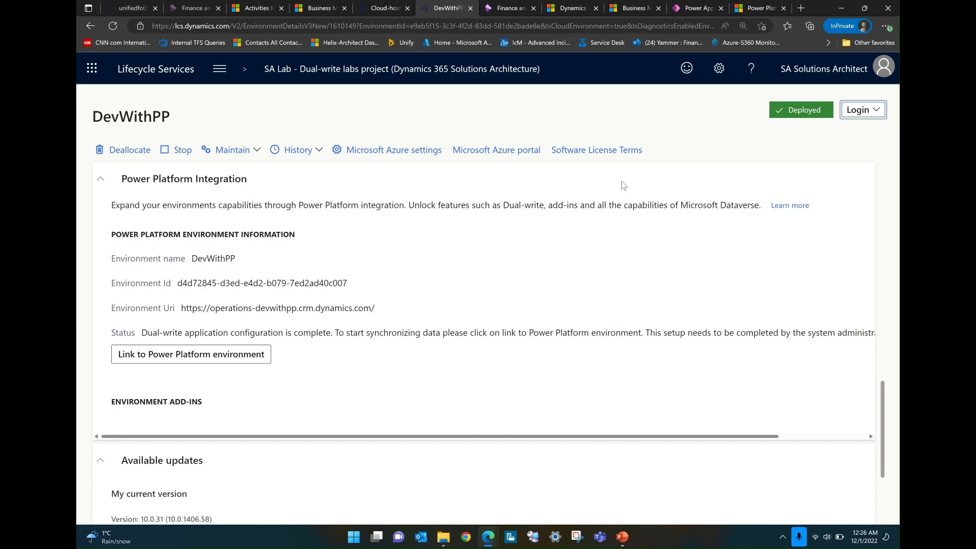
Step: Switch to the Power Platform admin center and check DevWithPP's Dynamics 365 apps for the dual-write solutions
click(753, 7)
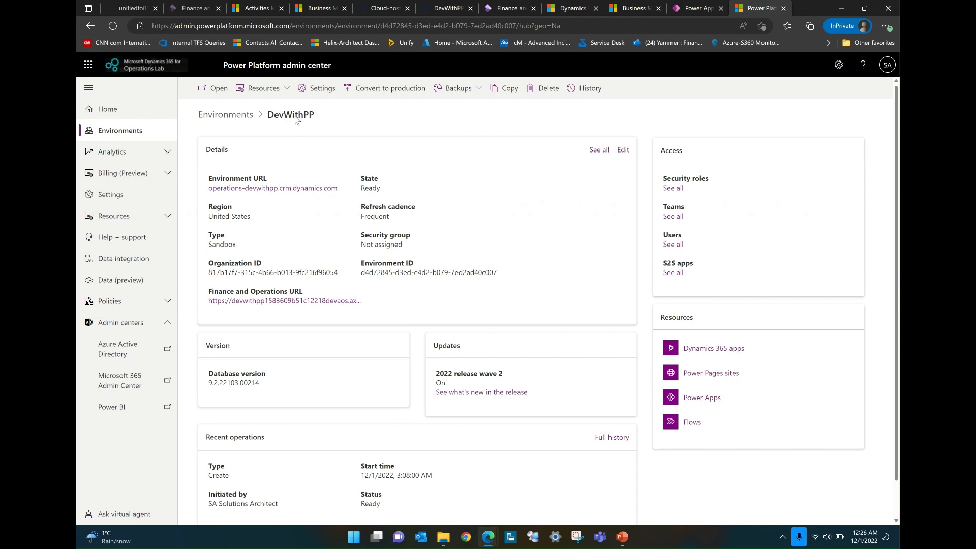
click(264, 88)
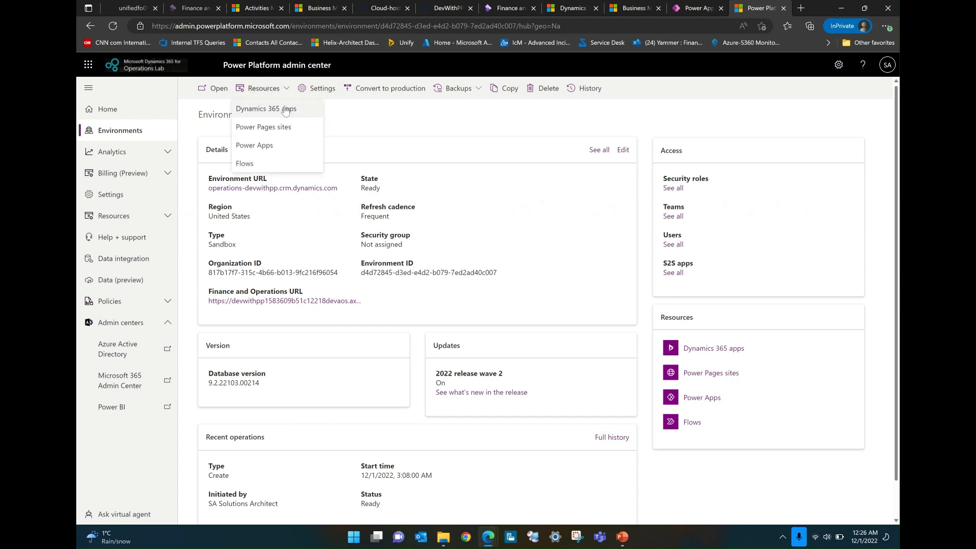
click(285, 109)
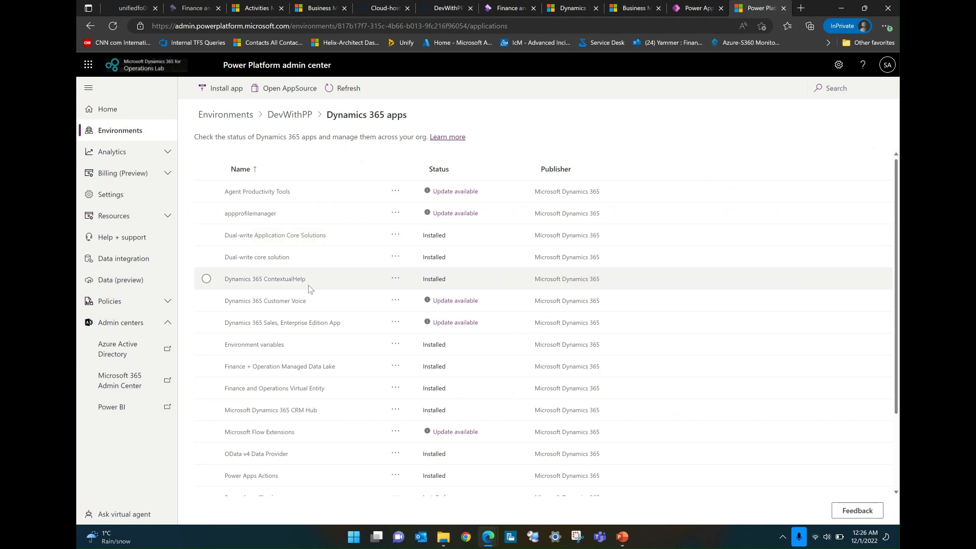
scroll(307, 288, down, 2)
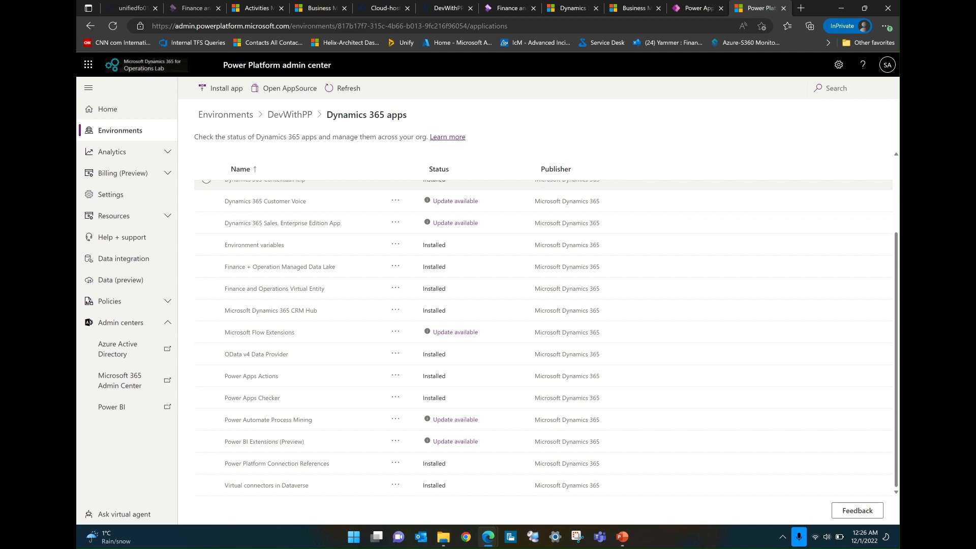
scroll(355, 181, up, 2)
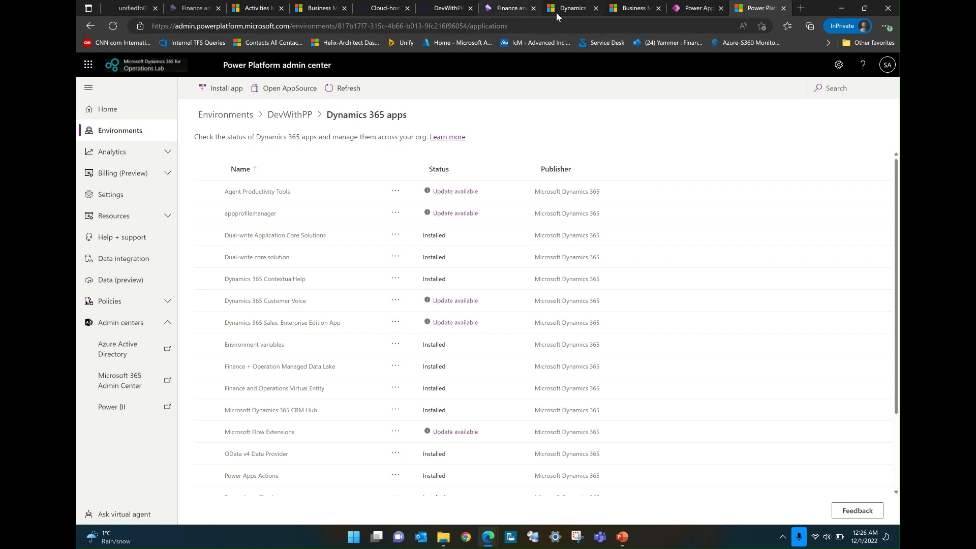
Step: Back in Lifecycle Services, link DevWithPP to its Power Platform environment
click(435, 9)
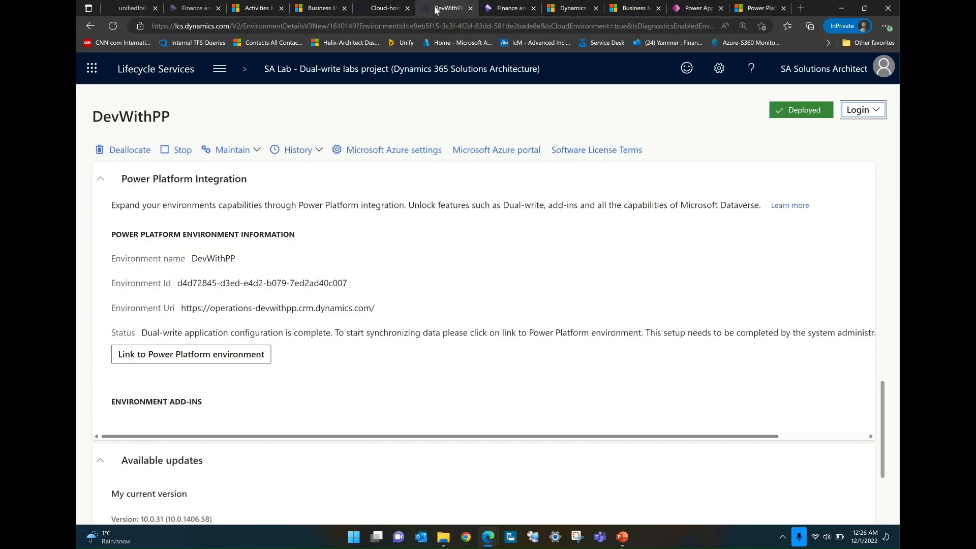
click(216, 355)
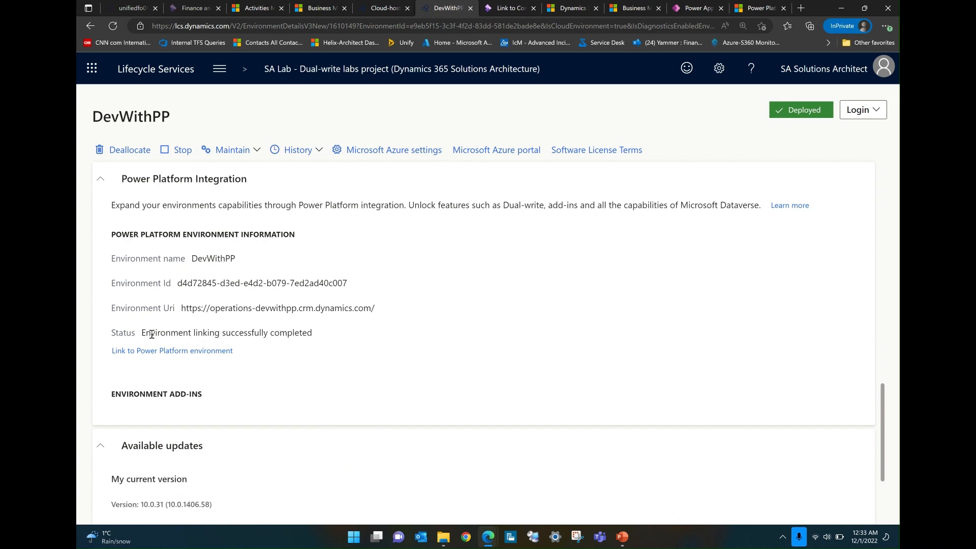
Step: Switch to the Finance and Operations Dual-write page and view the linked environment's connection details
click(505, 10)
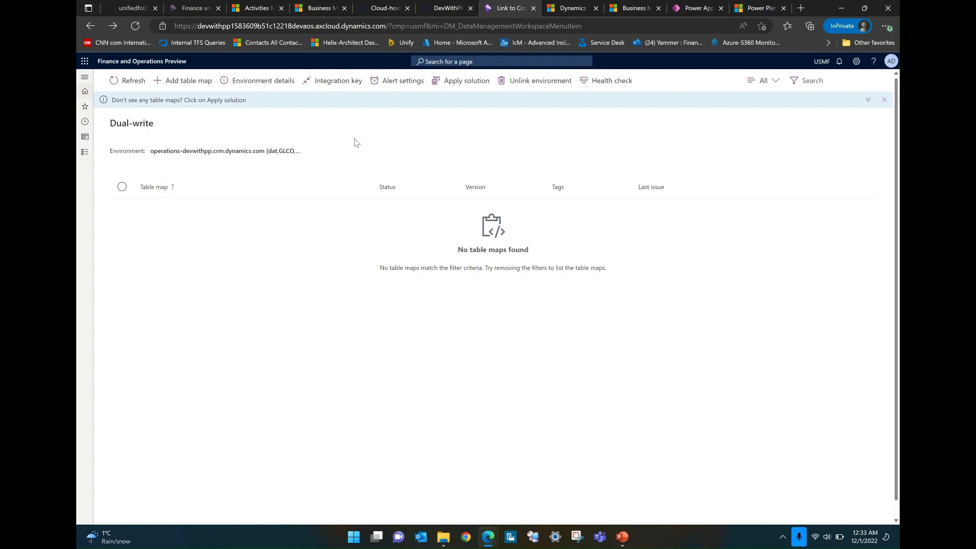
click(278, 90)
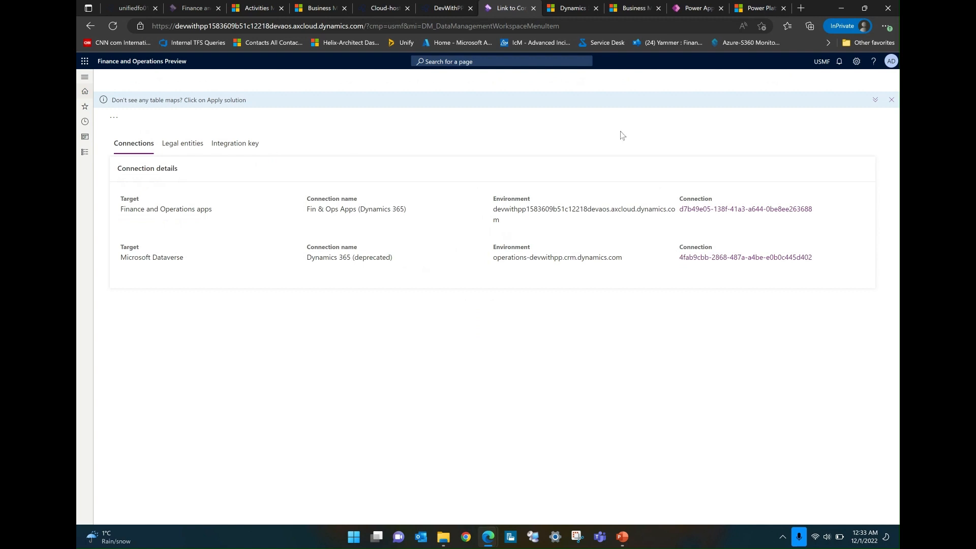
Step: Switch to Power Apps, search all Dataverse tables for "compan" and open the Company table to examine its records
click(752, 7)
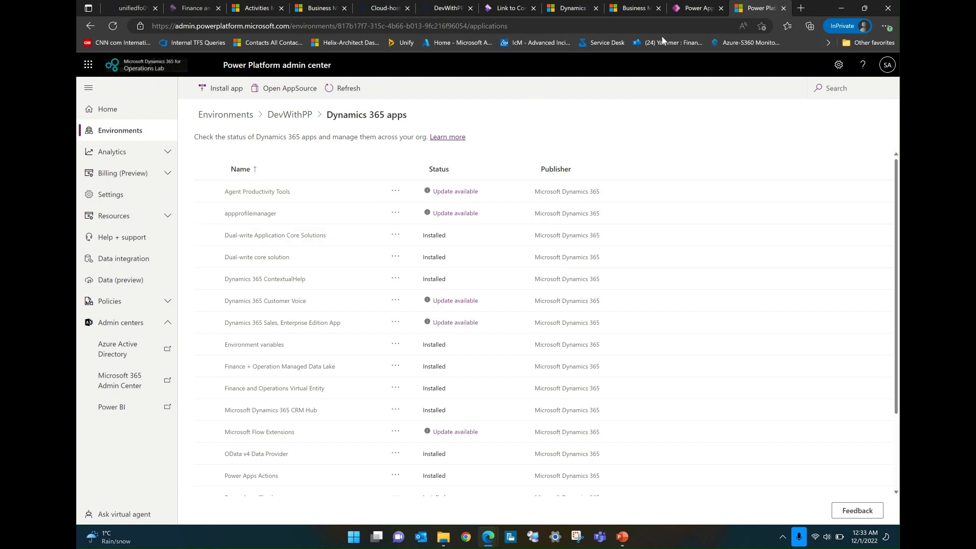
click(690, 9)
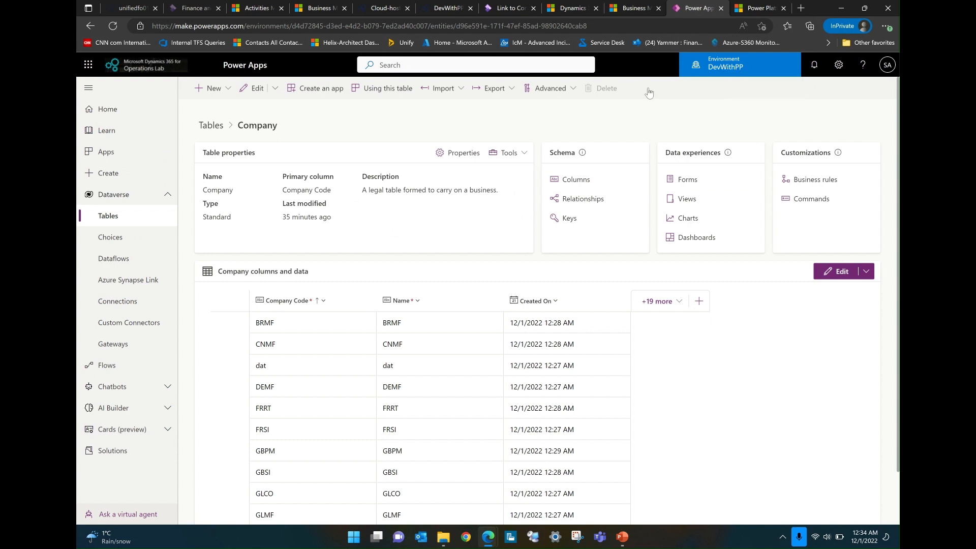
click(211, 126)
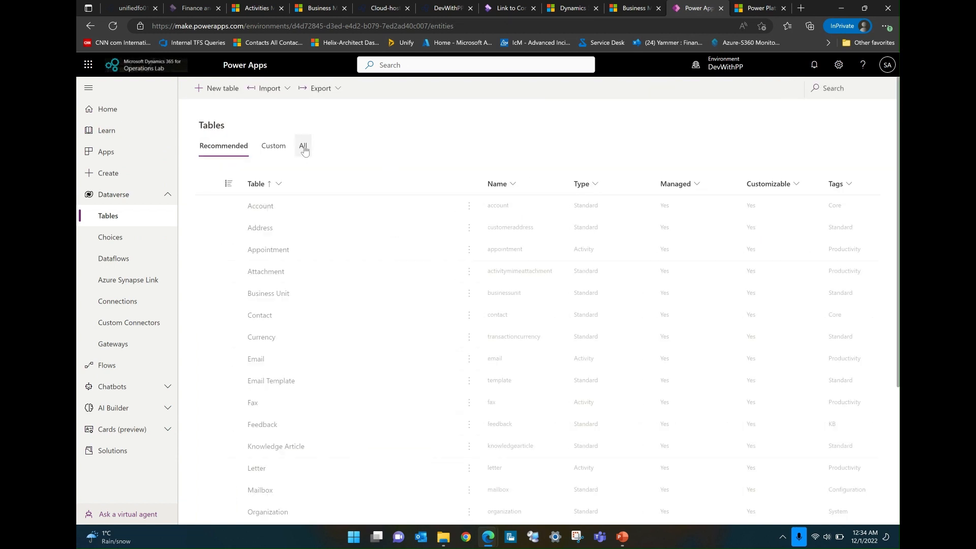
click(304, 147)
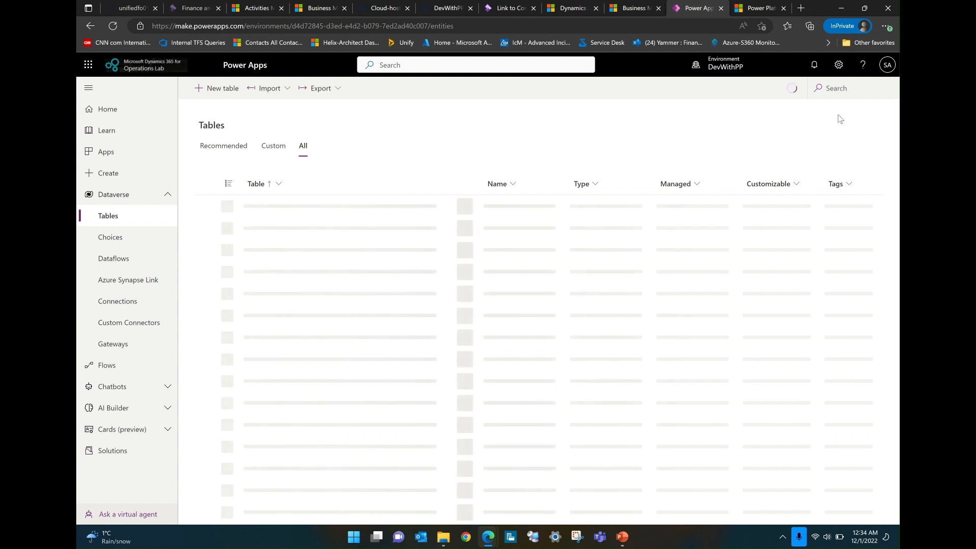
click(845, 89)
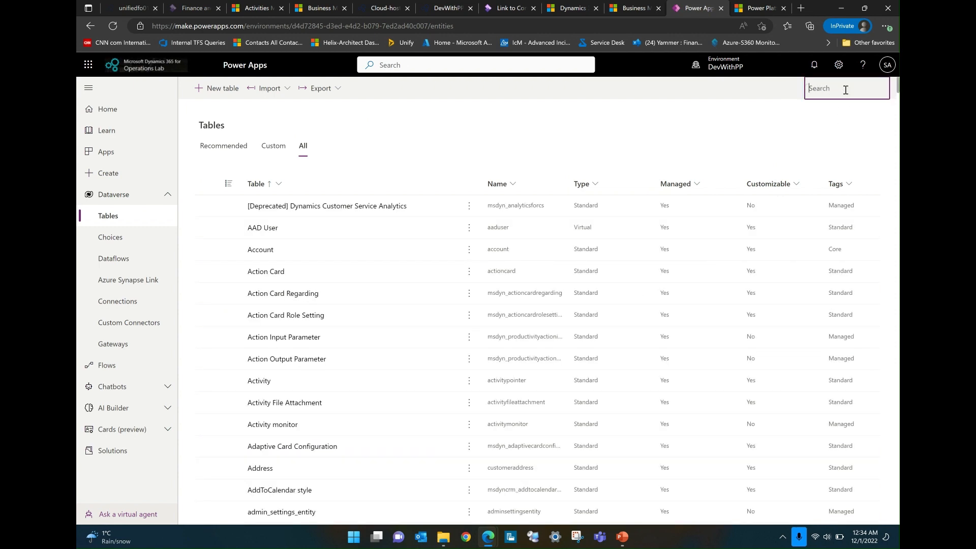
text(compan)
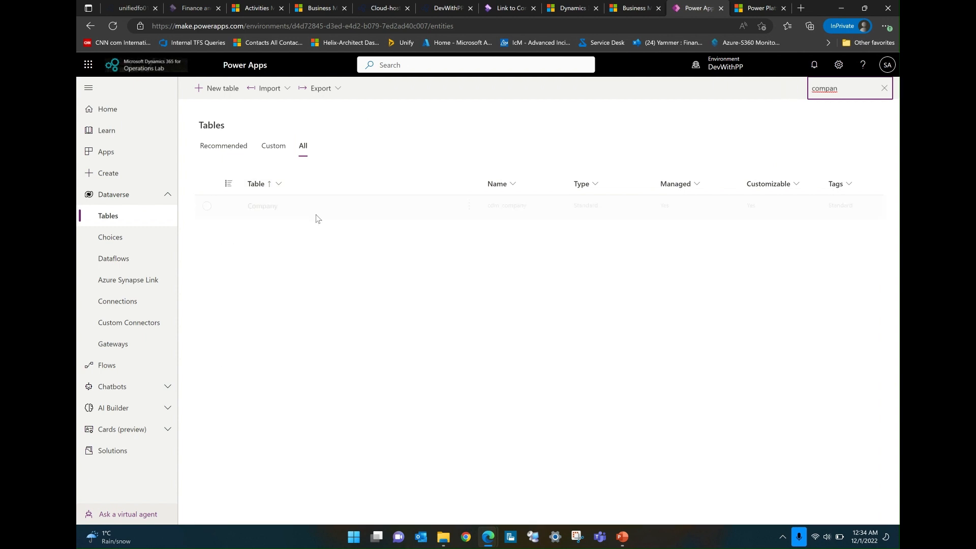
click(270, 211)
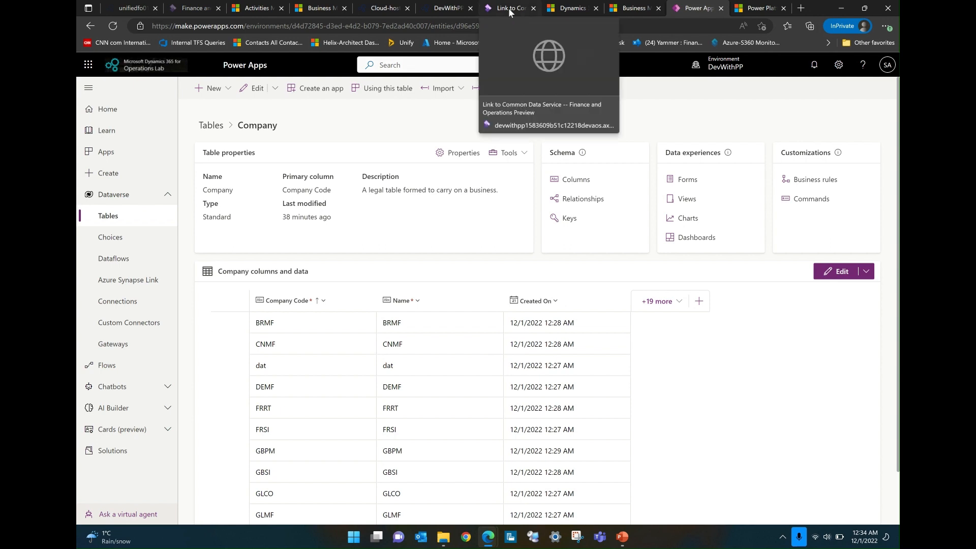
Step: Switch to the Power Platform admin center and reopen DevWithPP's Dynamics 365 apps list from its environment details
click(755, 8)
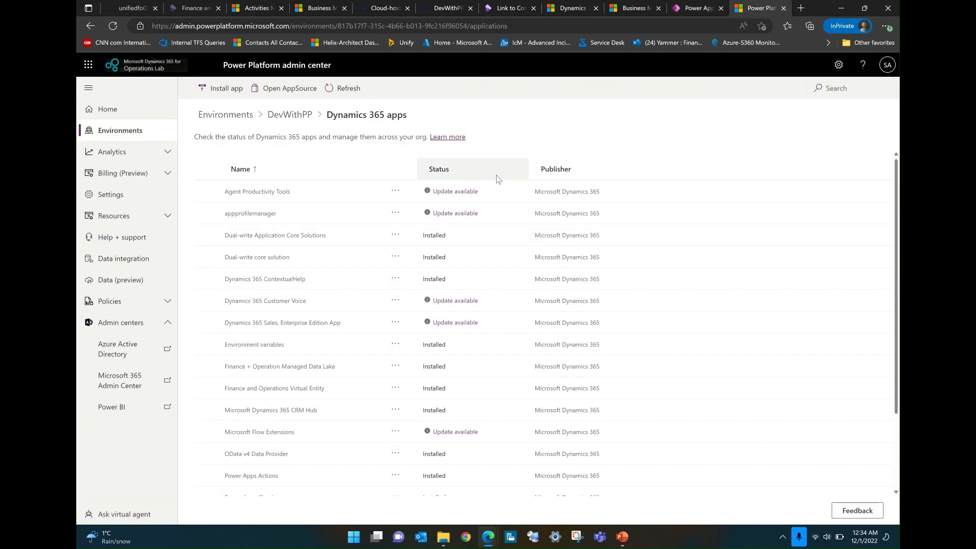
click(295, 118)
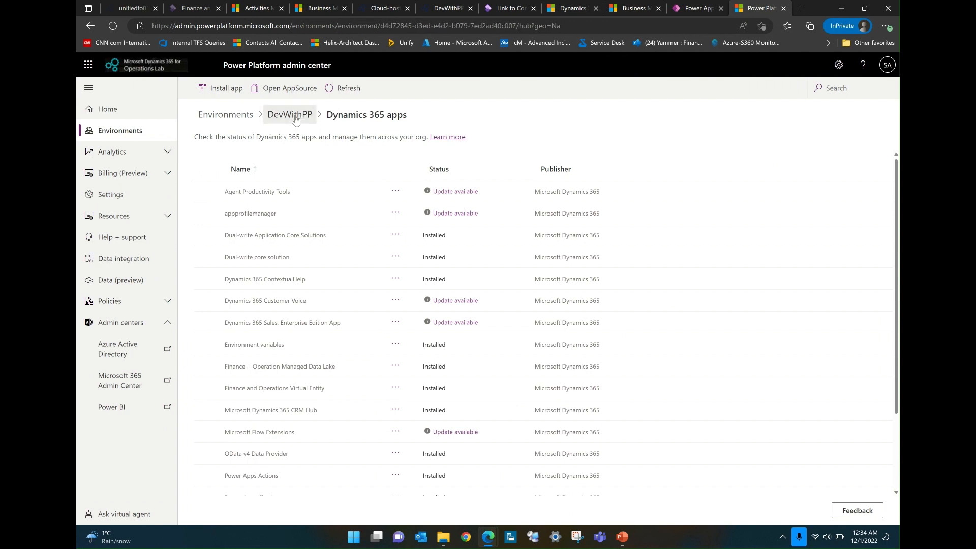
click(284, 90)
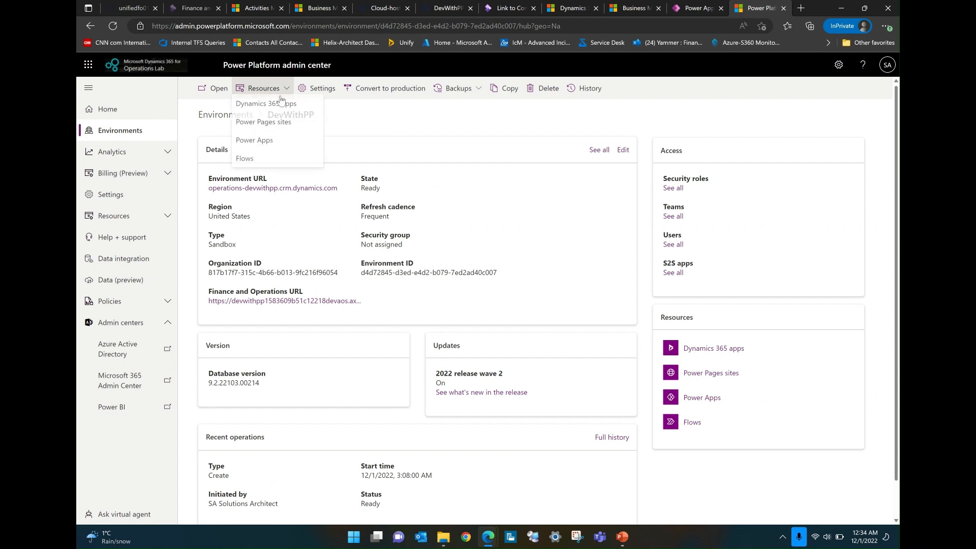
click(278, 111)
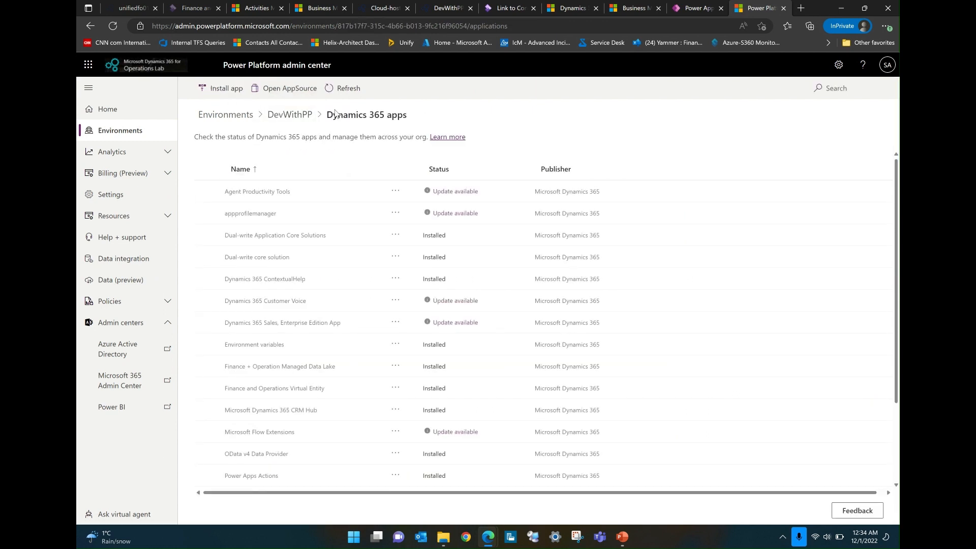
Step: Install the Dual-write Finance Solutions app in DevWithPP, agreeing to its terms of service
click(219, 89)
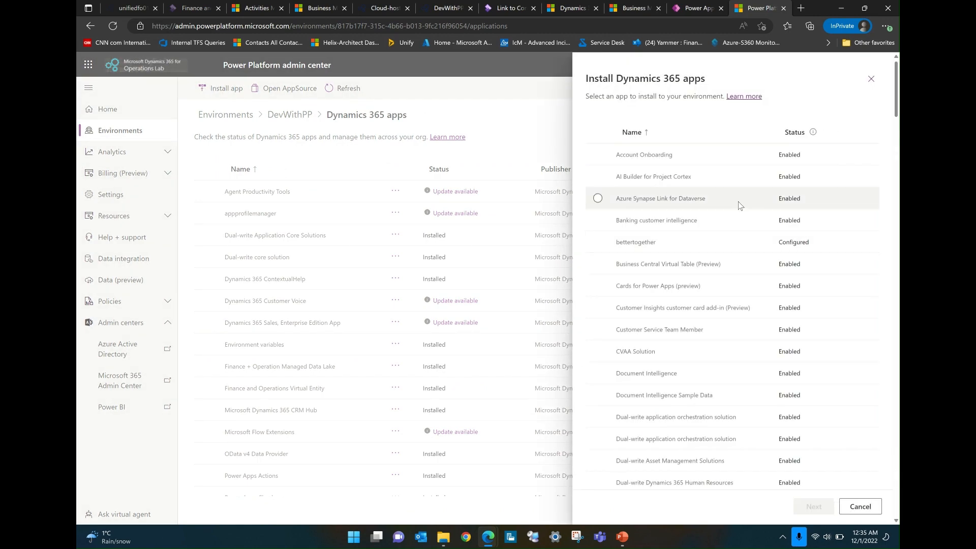
scroll(732, 279, down, 4)
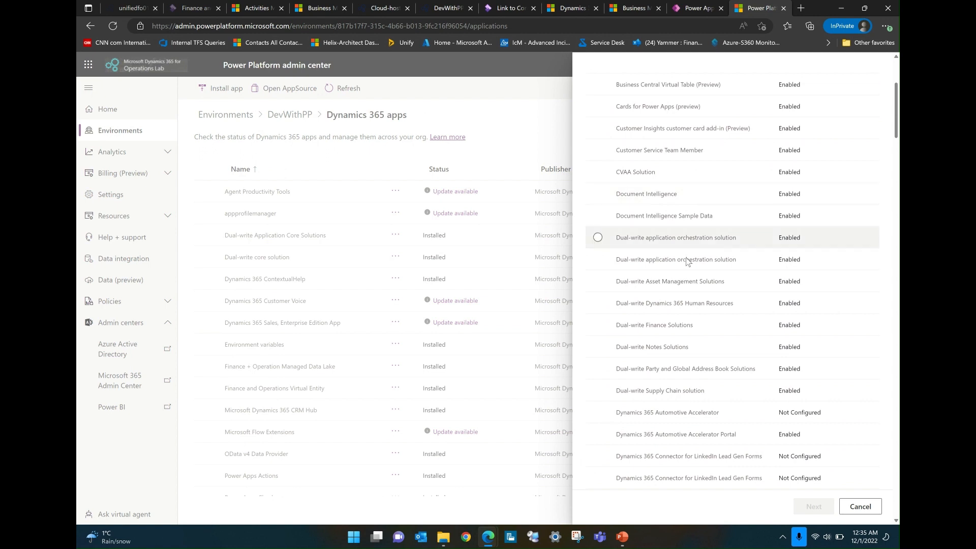
scroll(674, 302, down, 2)
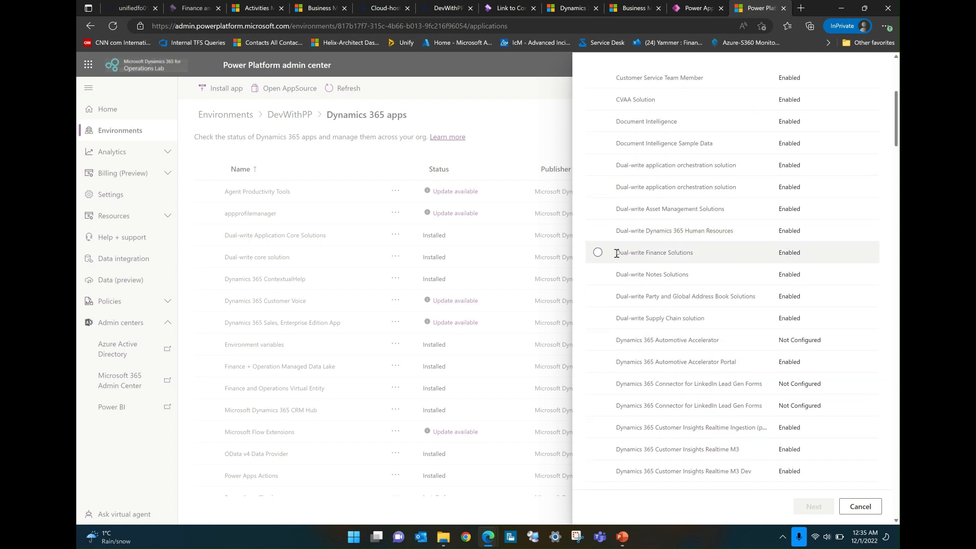
click(598, 253)
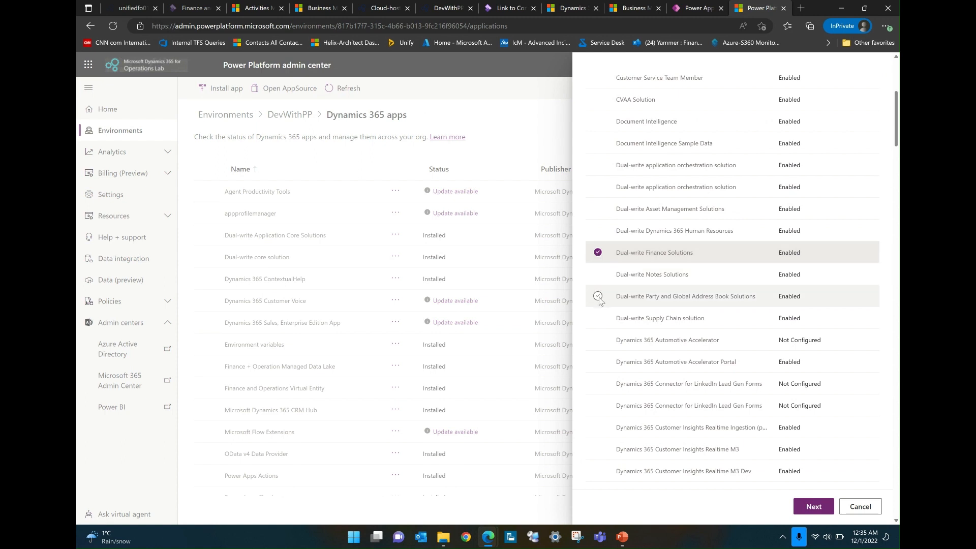
click(598, 319)
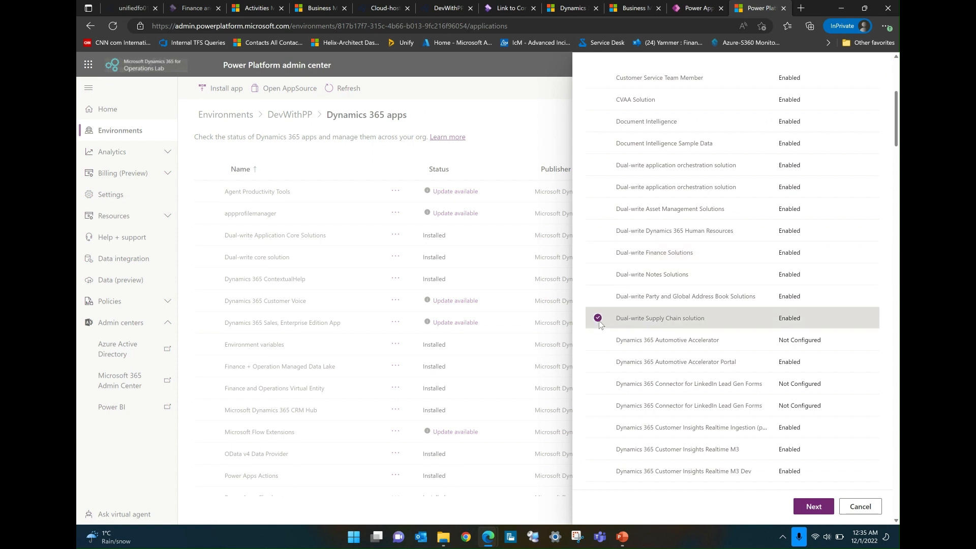
click(598, 251)
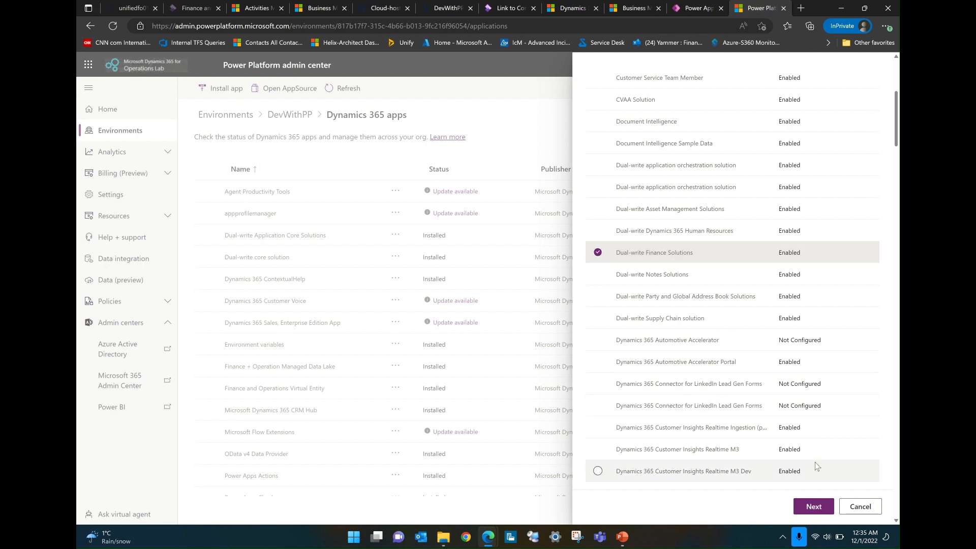
click(813, 506)
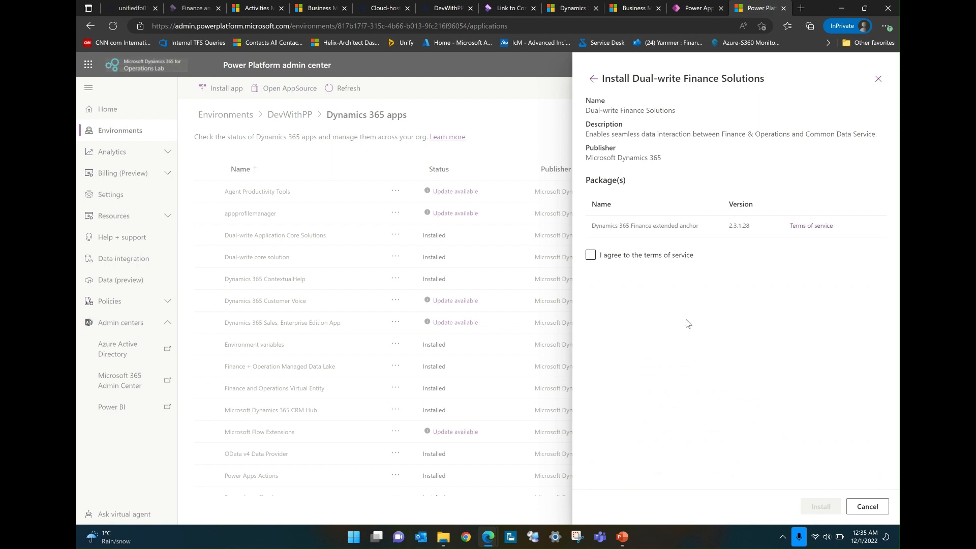
click(591, 256)
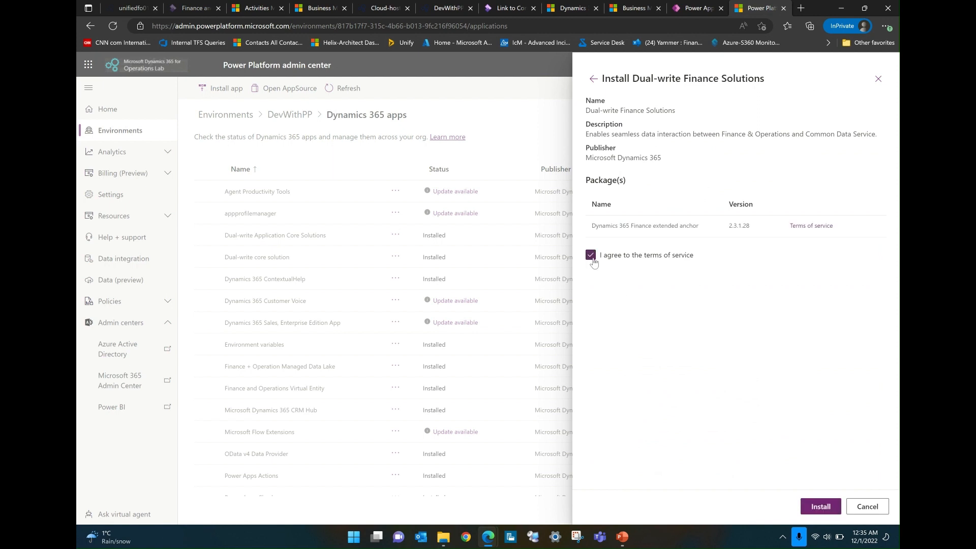
click(820, 507)
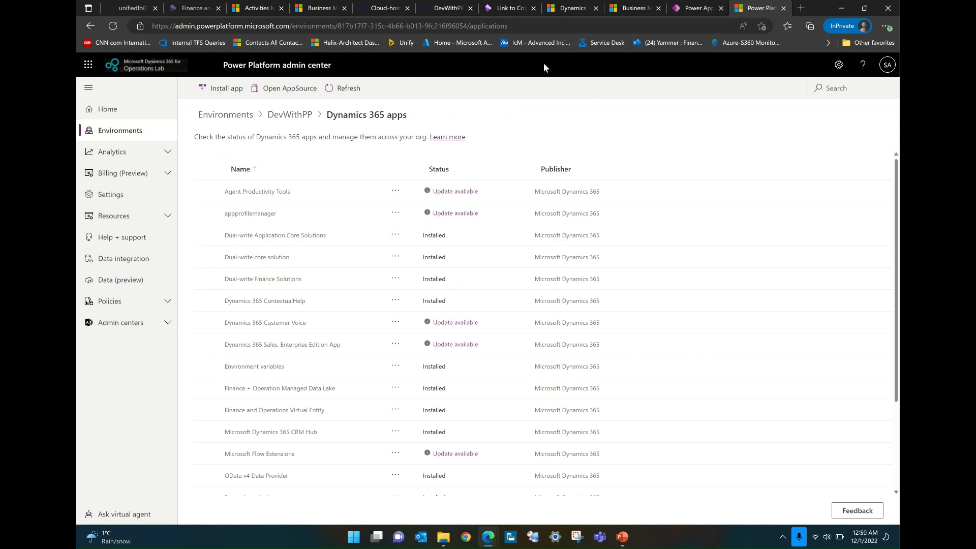
Step: Switch to the Finance and Operations Dual-write page and apply only the Dual-write applications core entity maps solution
click(511, 9)
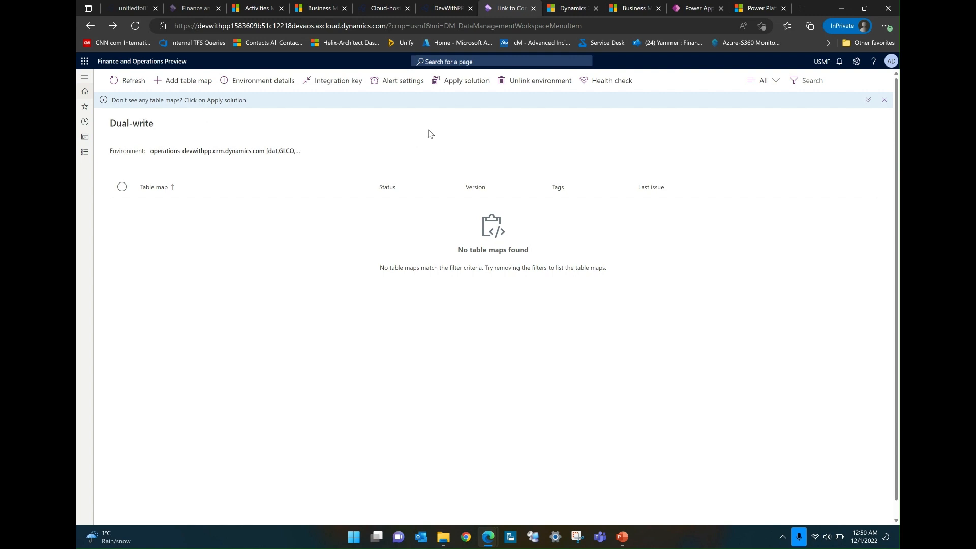
click(459, 88)
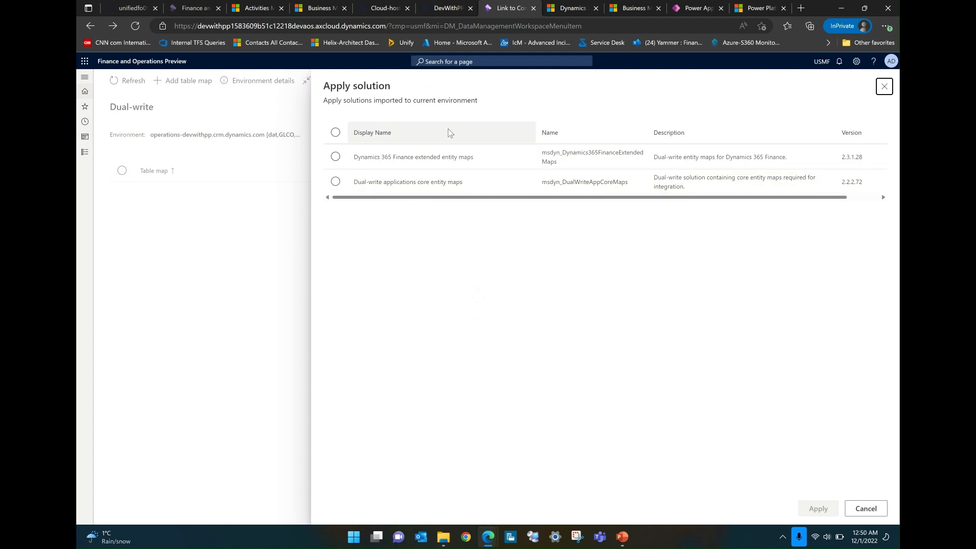
click(334, 174)
click(335, 156)
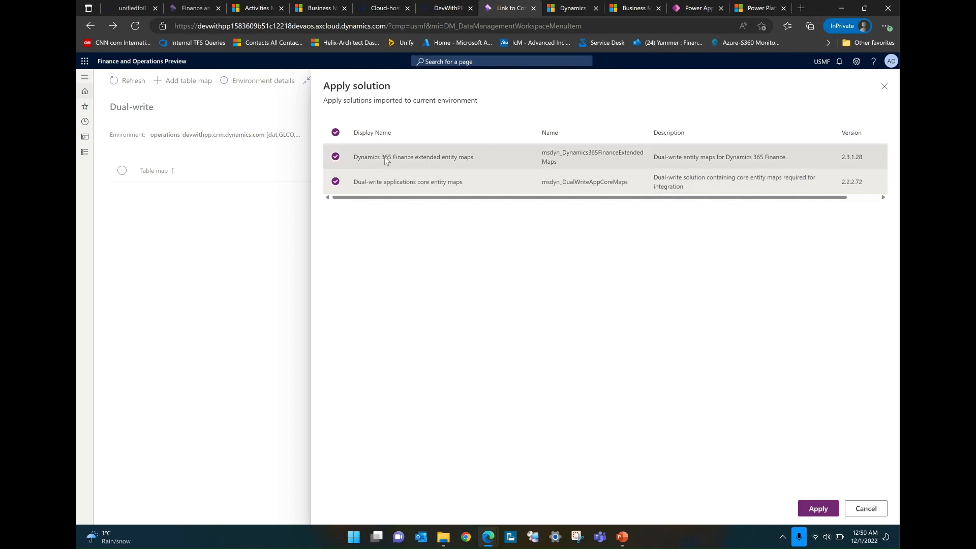
click(337, 157)
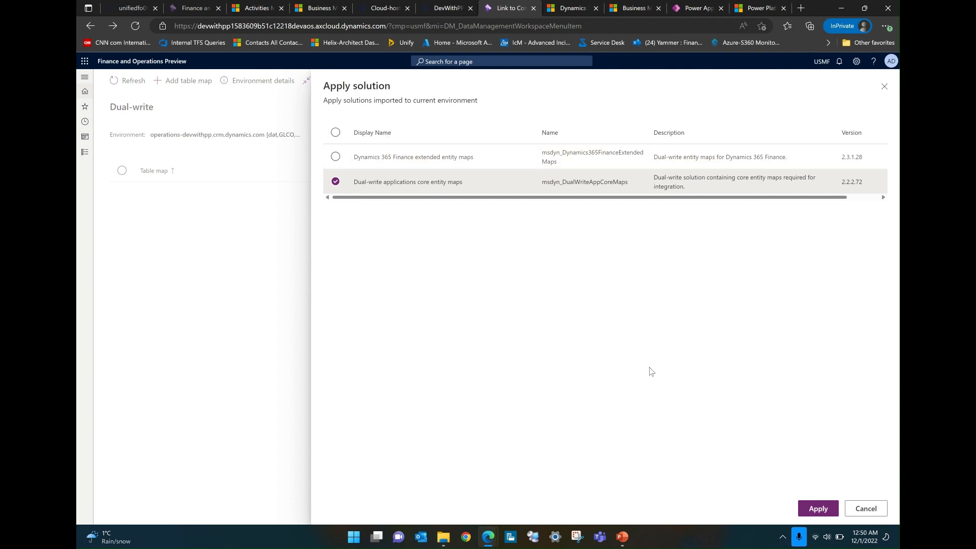
click(812, 509)
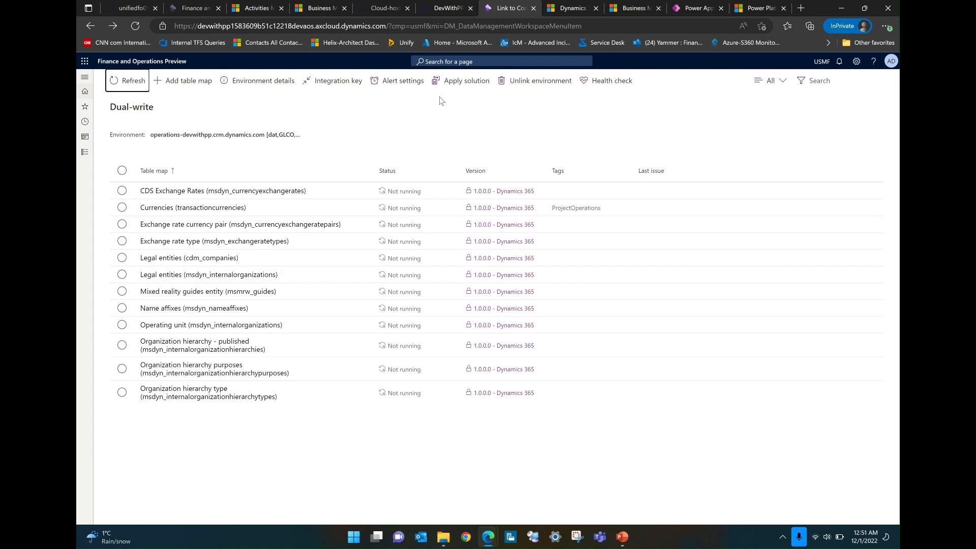
Step: Apply the Dynamics 365 Finance extended entity maps solution and look through the list of table maps
click(466, 83)
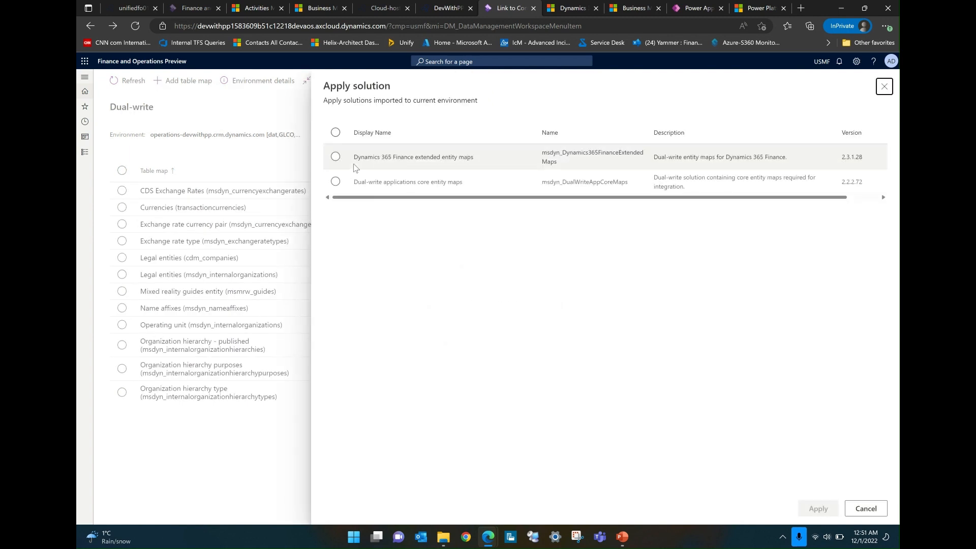
click(336, 161)
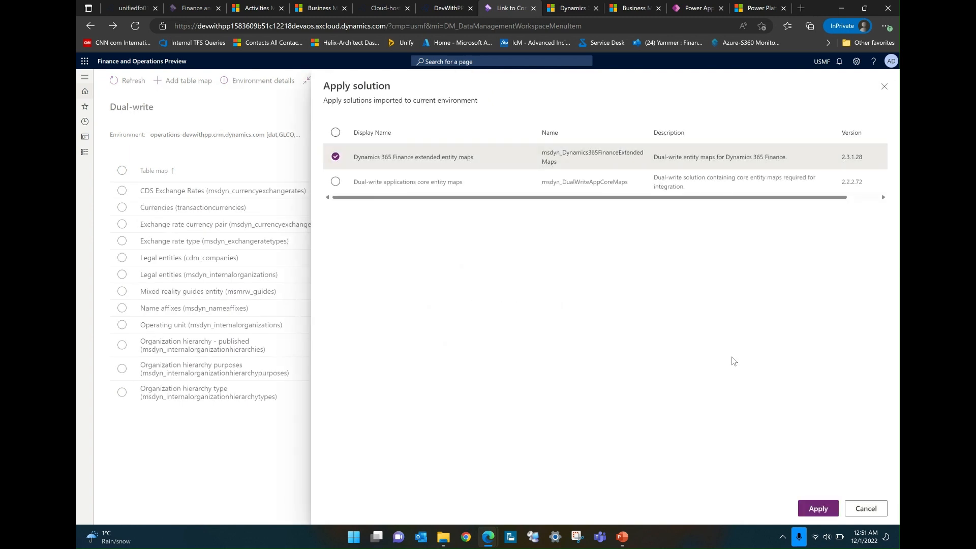
click(816, 508)
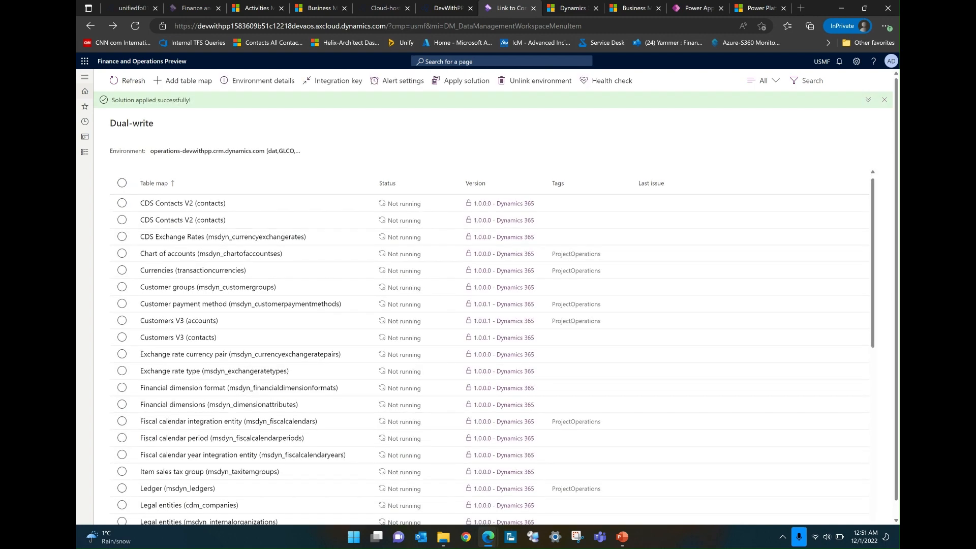
scroll(600, 151, down, 4)
scroll(493, 330, down, 4)
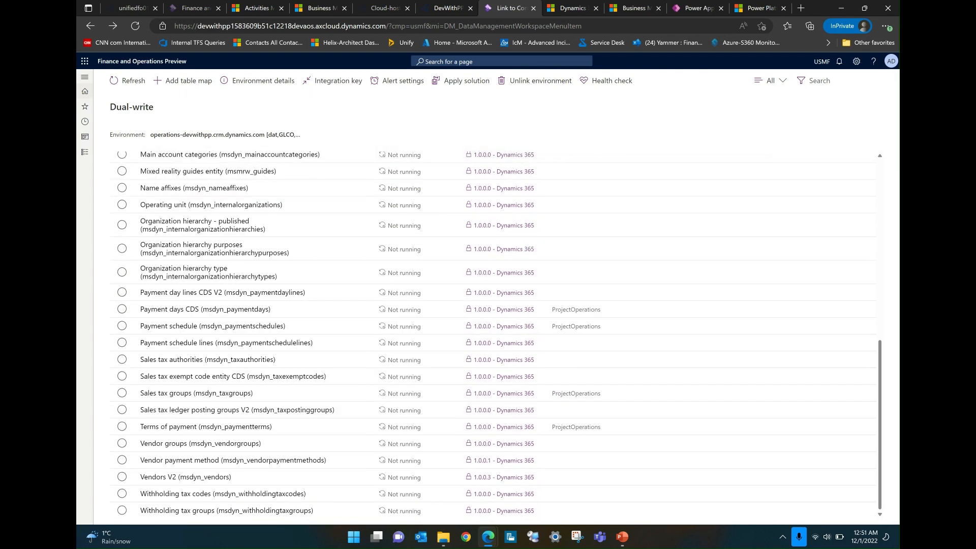
scroll(492, 330, up, 10)
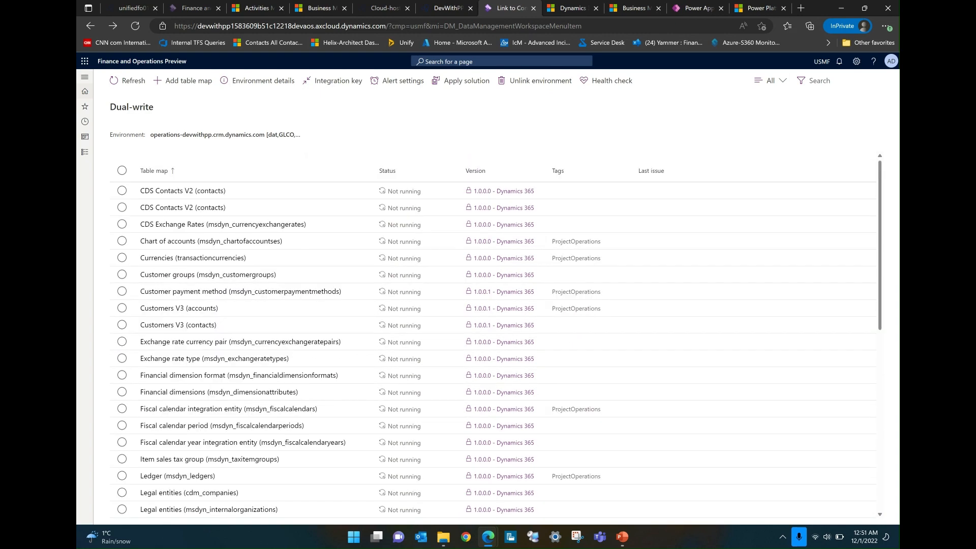
Step: In the Dual-write environment details, remove every legal entity except DEMF and USMF, and save
click(272, 86)
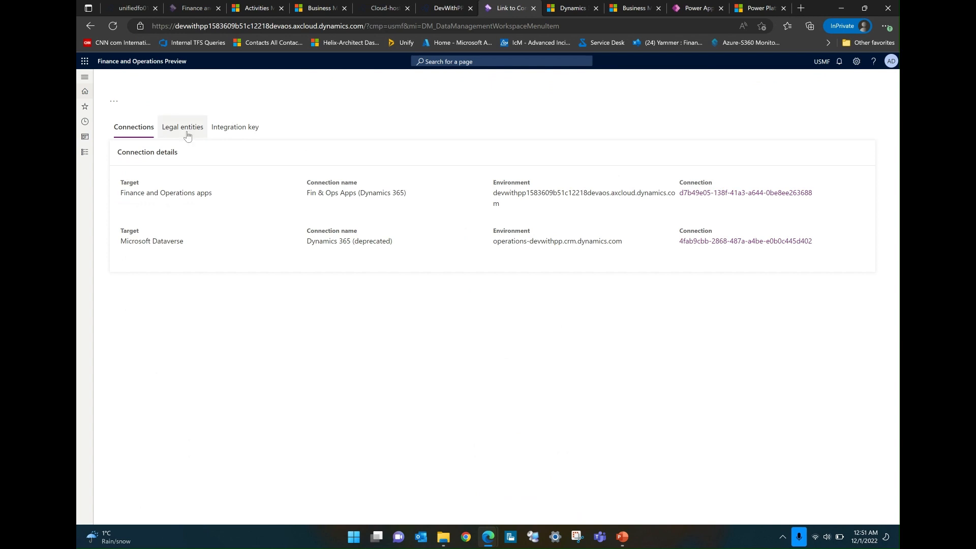
click(188, 135)
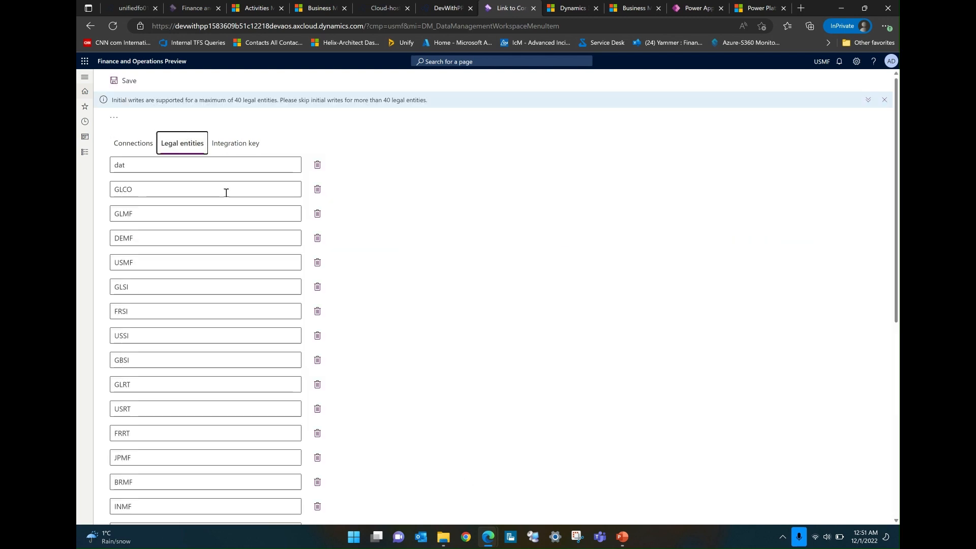
click(317, 166)
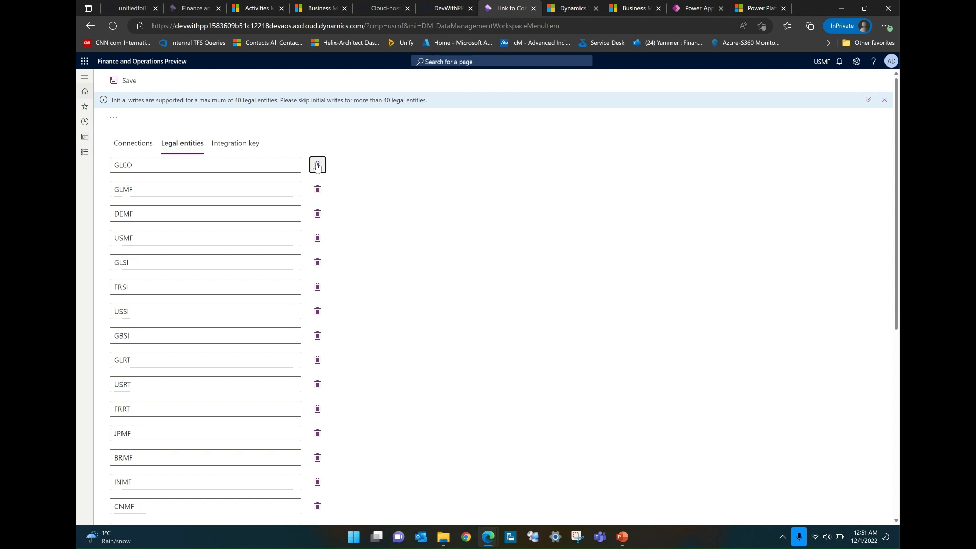
click(317, 166)
click(317, 166)
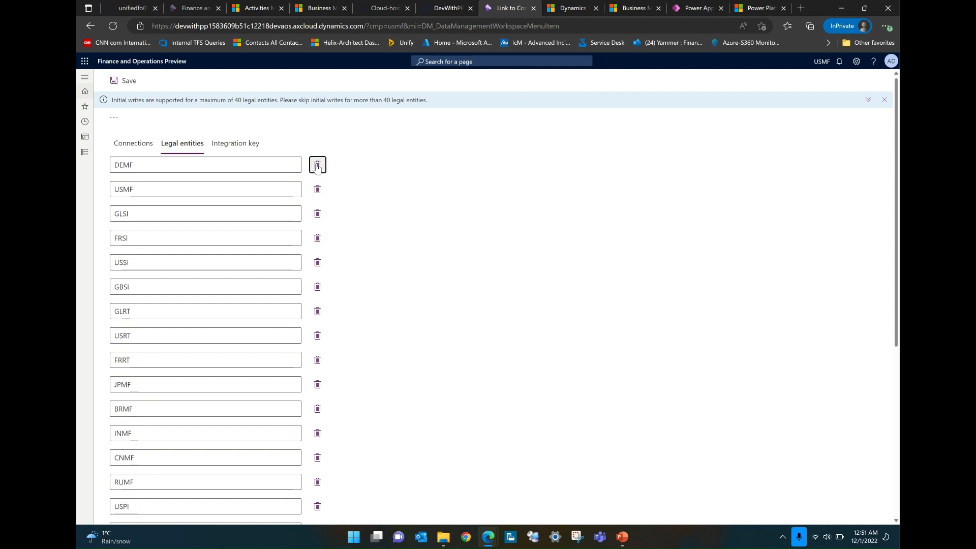
click(318, 216)
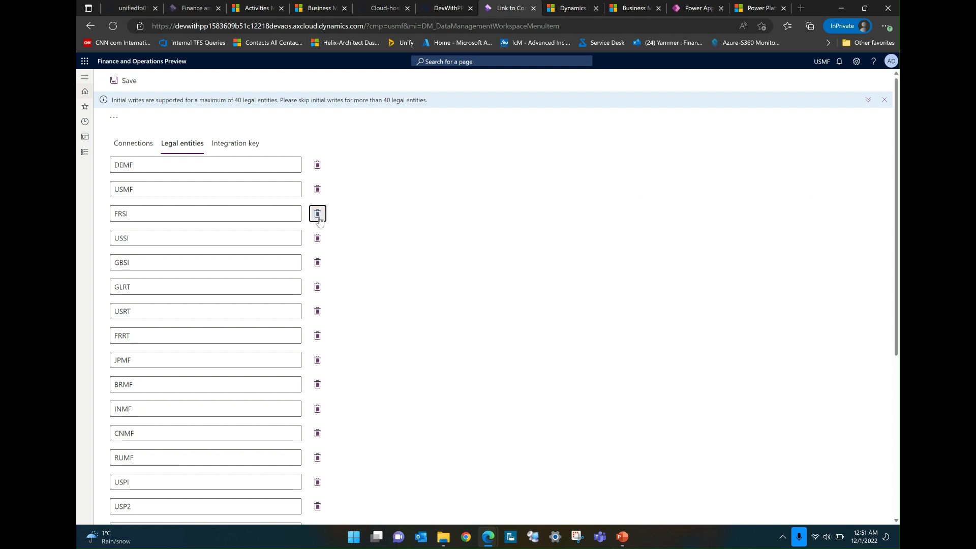
click(318, 217)
double_click(317, 214)
double_click(317, 214)
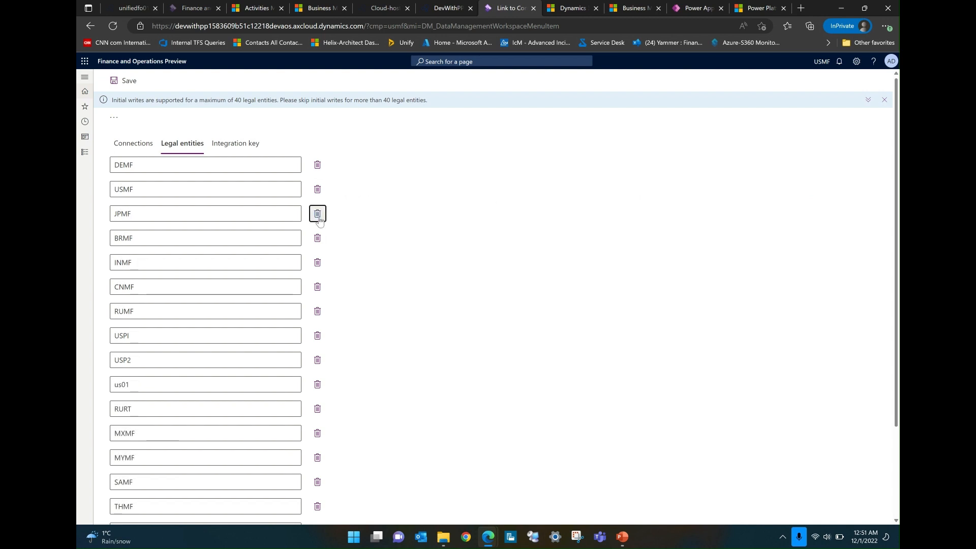
triple_click(318, 214)
triple_click(318, 215)
double_click(319, 215)
triple_click(318, 215)
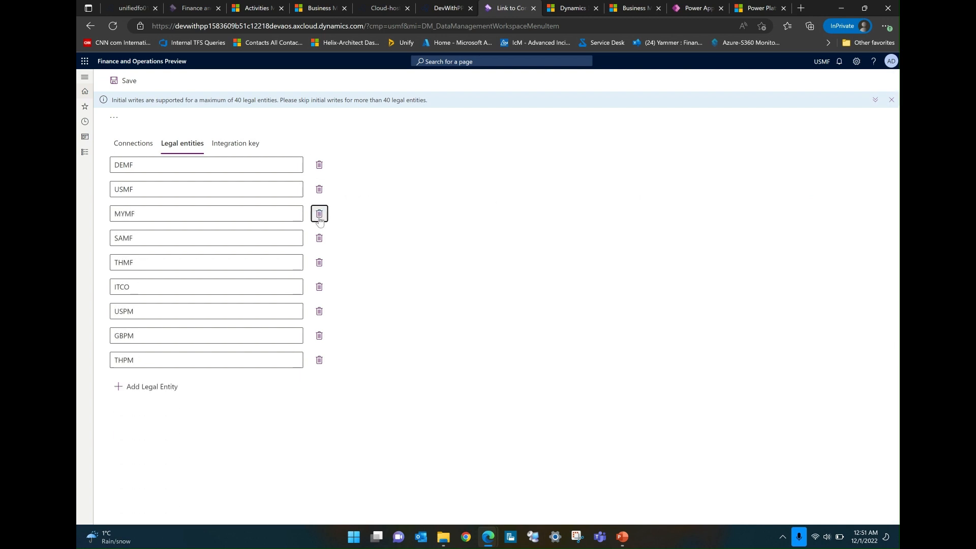
click(319, 215)
double_click(319, 215)
click(318, 215)
double_click(318, 215)
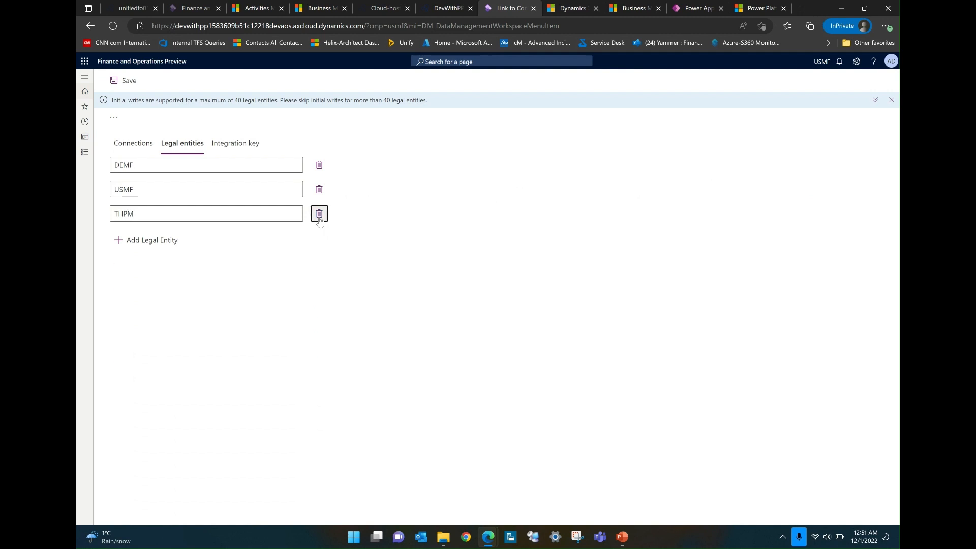
click(318, 216)
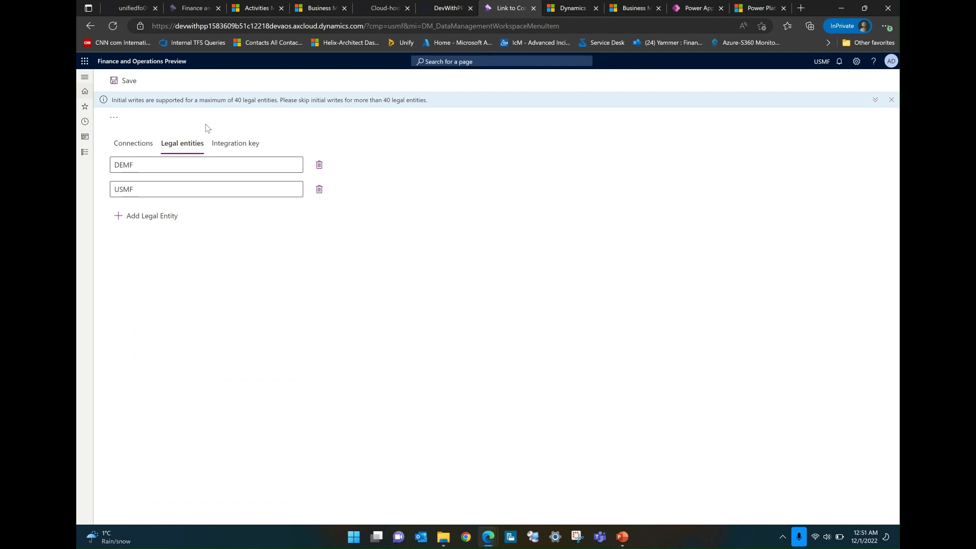
click(132, 84)
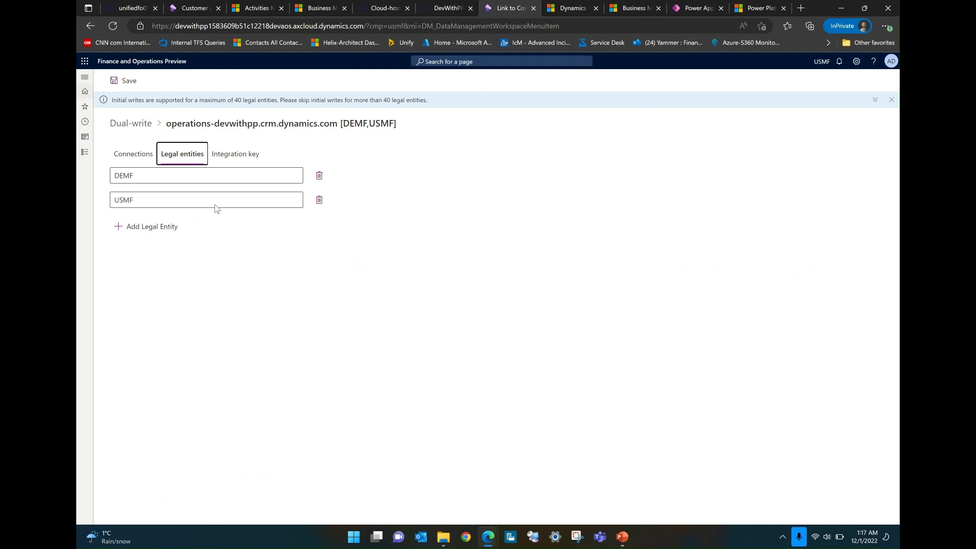
Step: Review the environment's integration keys and return to the Dual-write table map list
click(231, 159)
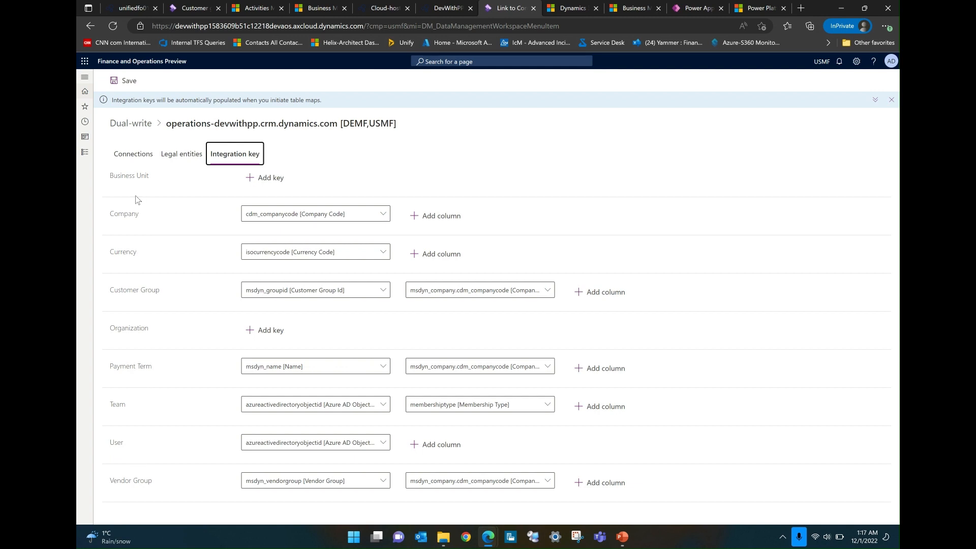
click(133, 127)
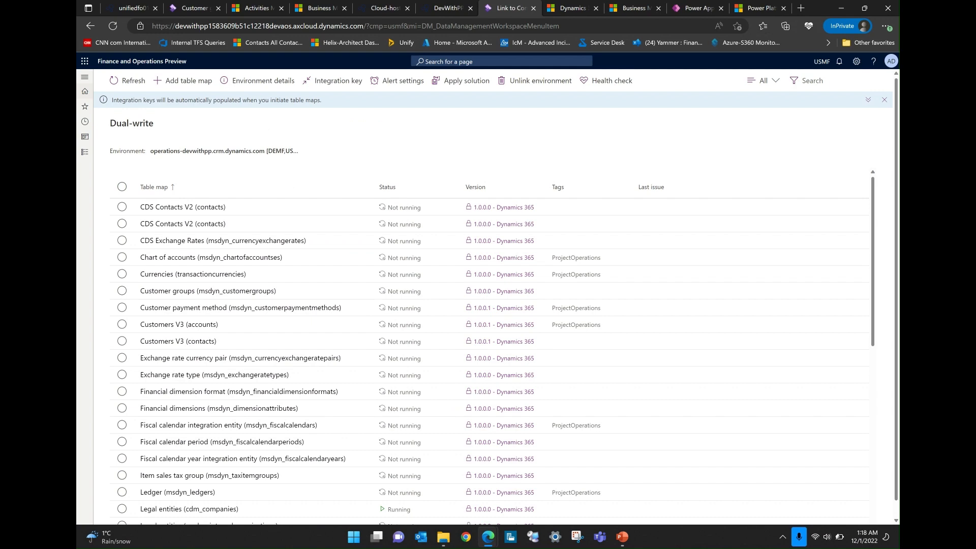
Step: Open the Chart of accounts (msdyn_chartofaccountses) table map to examine its column mappings, and return to the table map list
scroll(493, 345, down, 3)
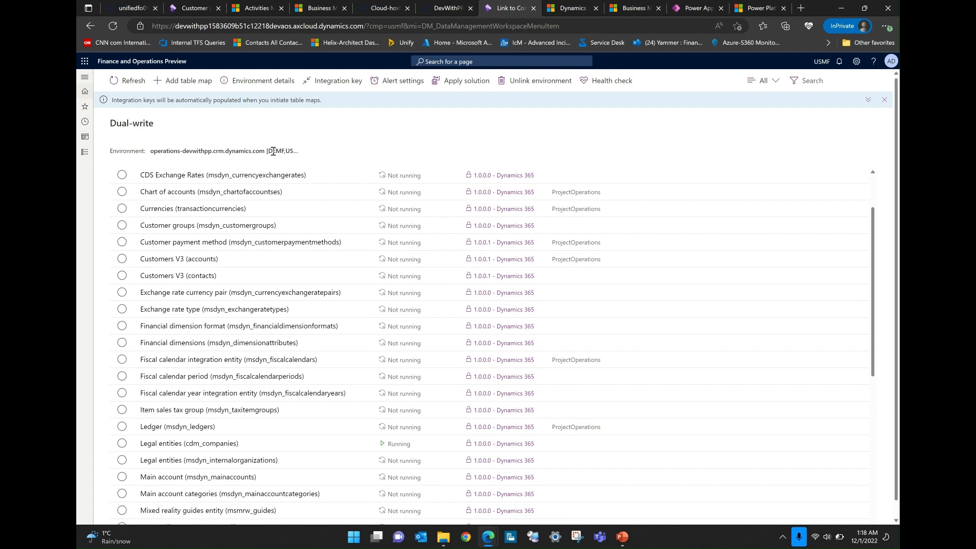
click(231, 193)
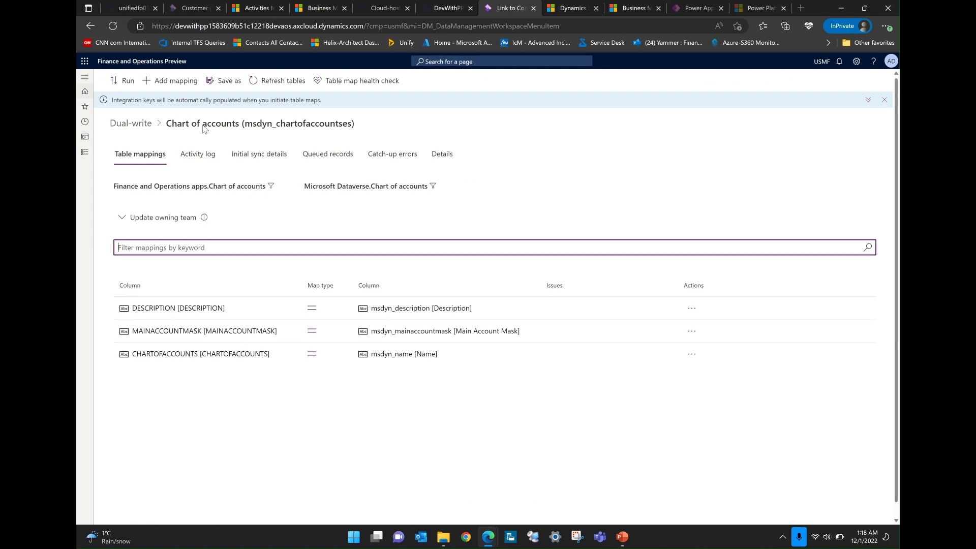
click(144, 129)
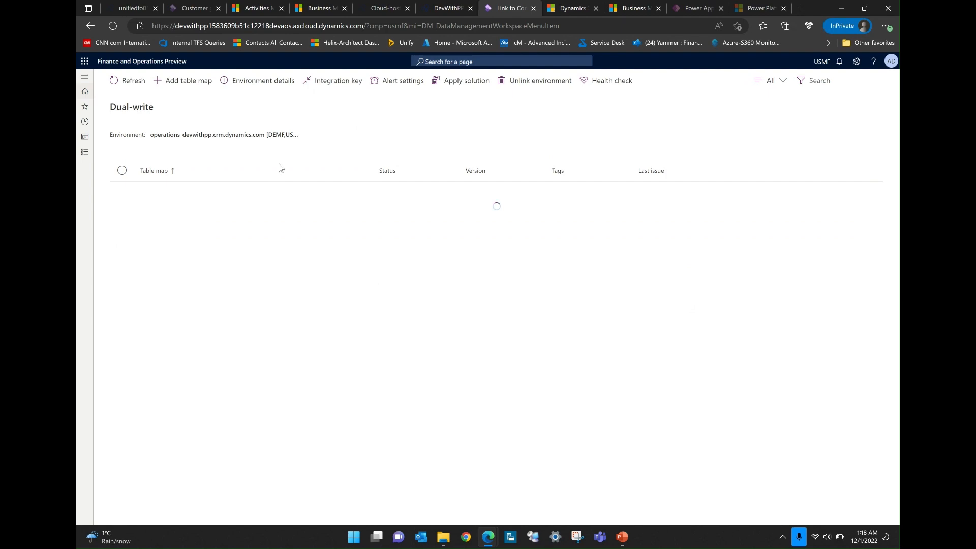
Step: Switch to the Power Platform admin center, look through the installable Dynamics 365 apps for dual-write solutions, and return to the Dual-write page
click(350, 83)
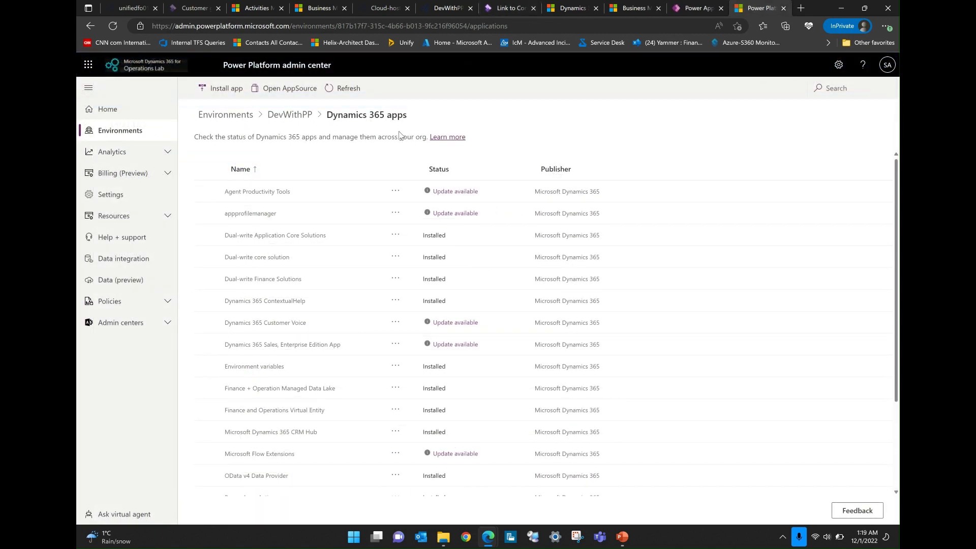
click(241, 94)
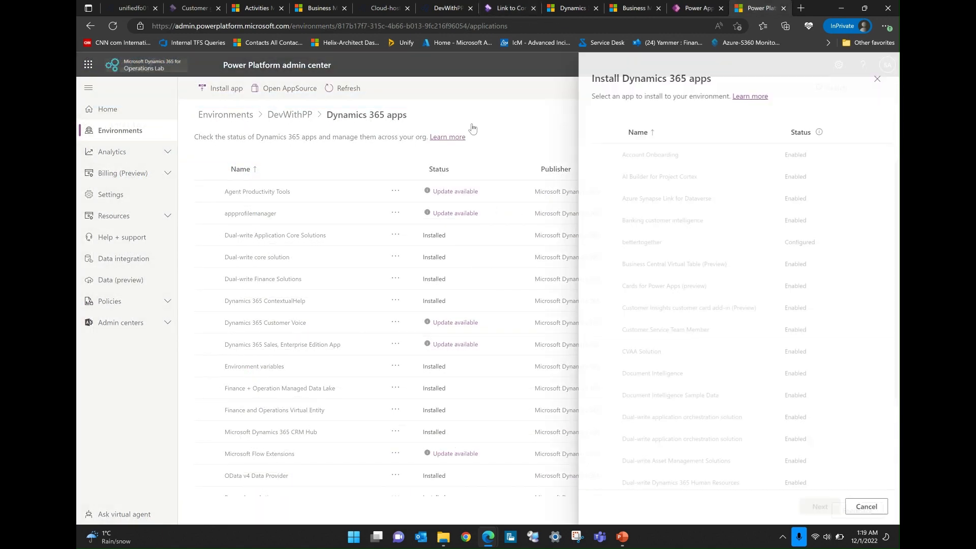
scroll(756, 225, down, 4)
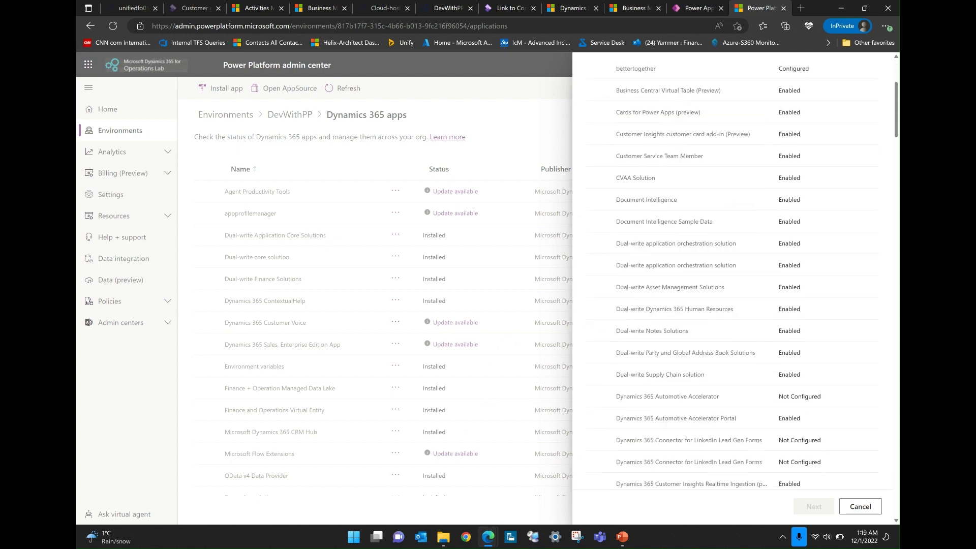
scroll(680, 258, down, 2)
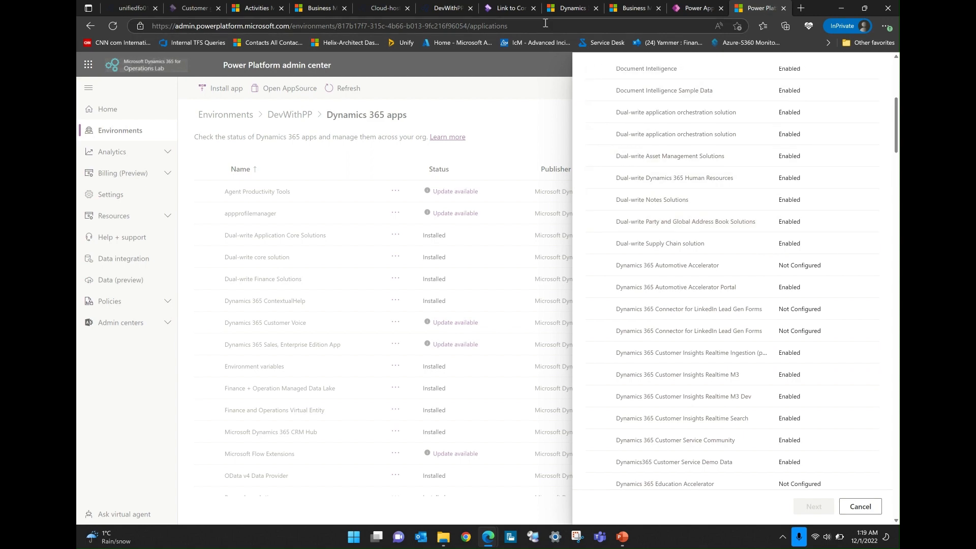
click(511, 9)
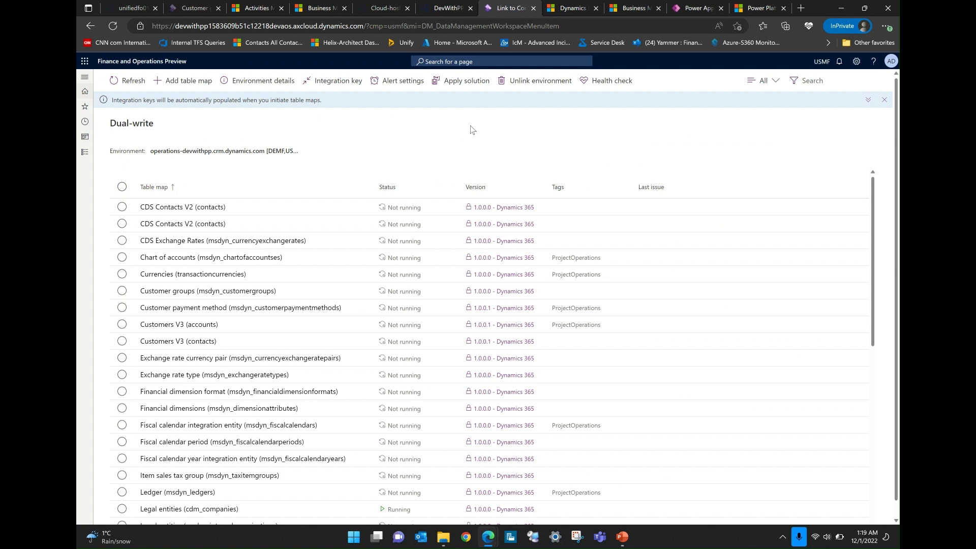